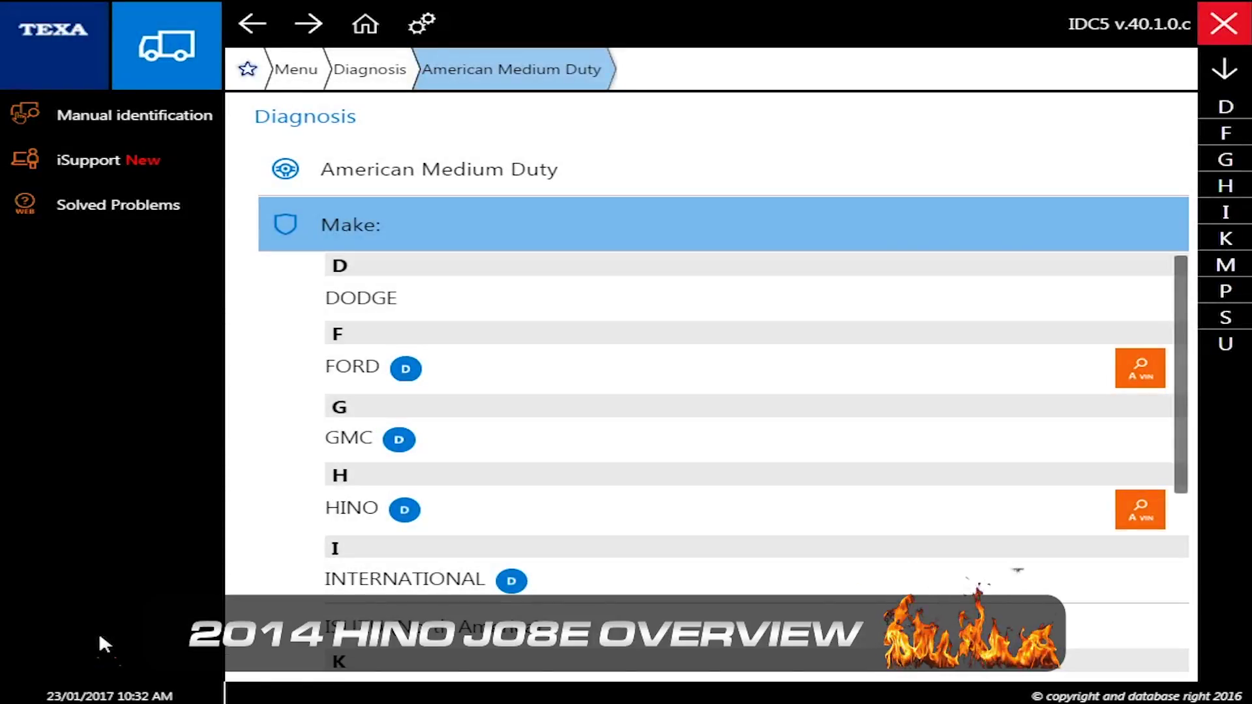
Pick HINO among the American Medium Duty makes to list its Class 4–7 models
{"action": "left_click", "coordinate": [471, 524]}
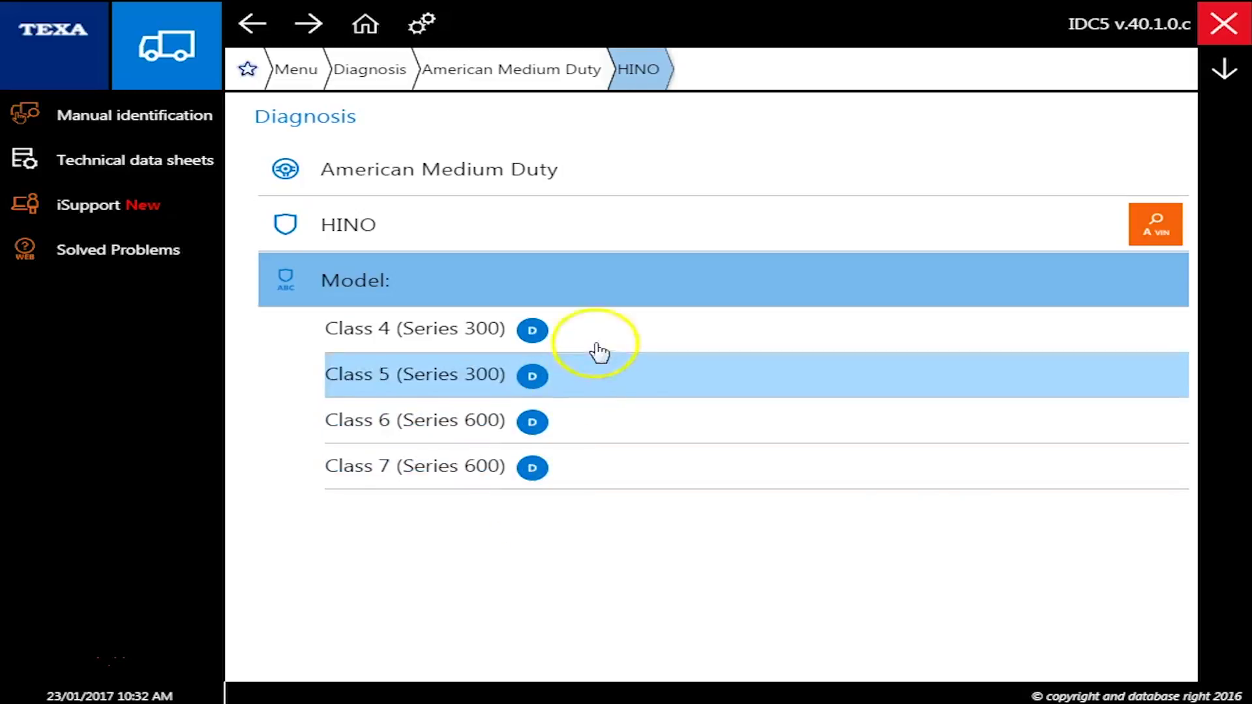
Run a VIN scan to find the HINO vehicles matching this truck
{"action": "left_click", "coordinate": [1160, 234]}
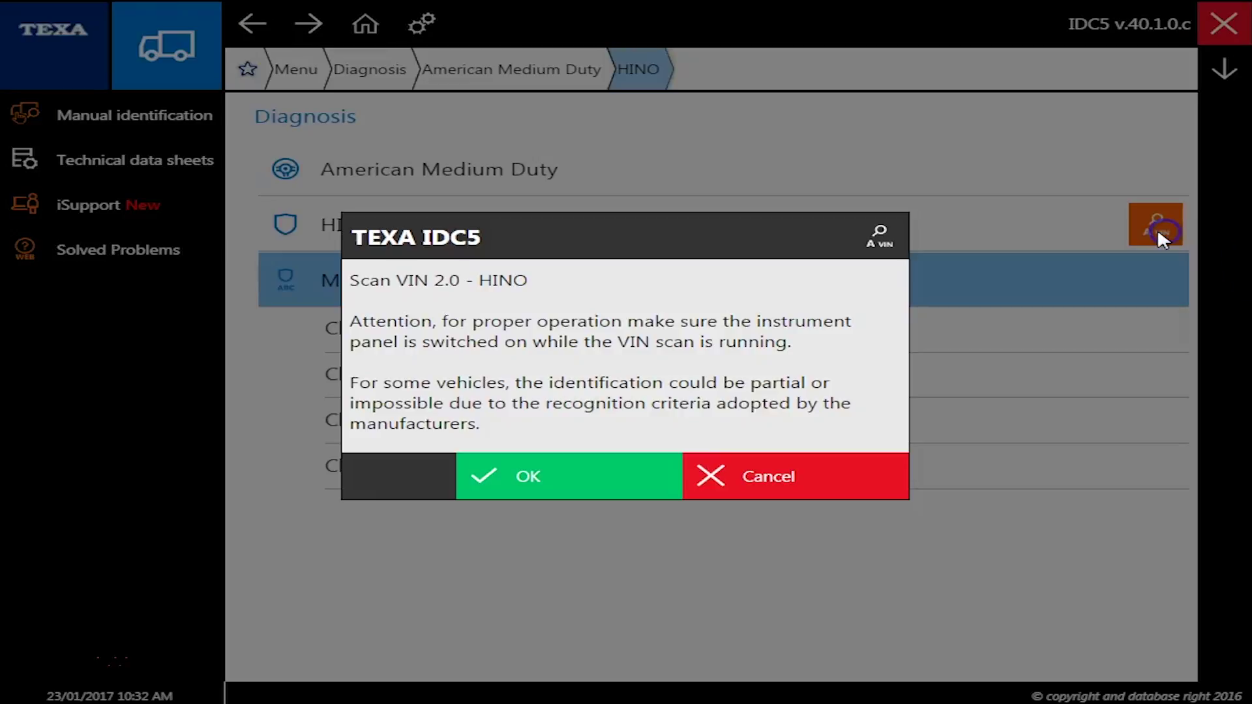
{"action": "left_click", "coordinate": [496, 493]}
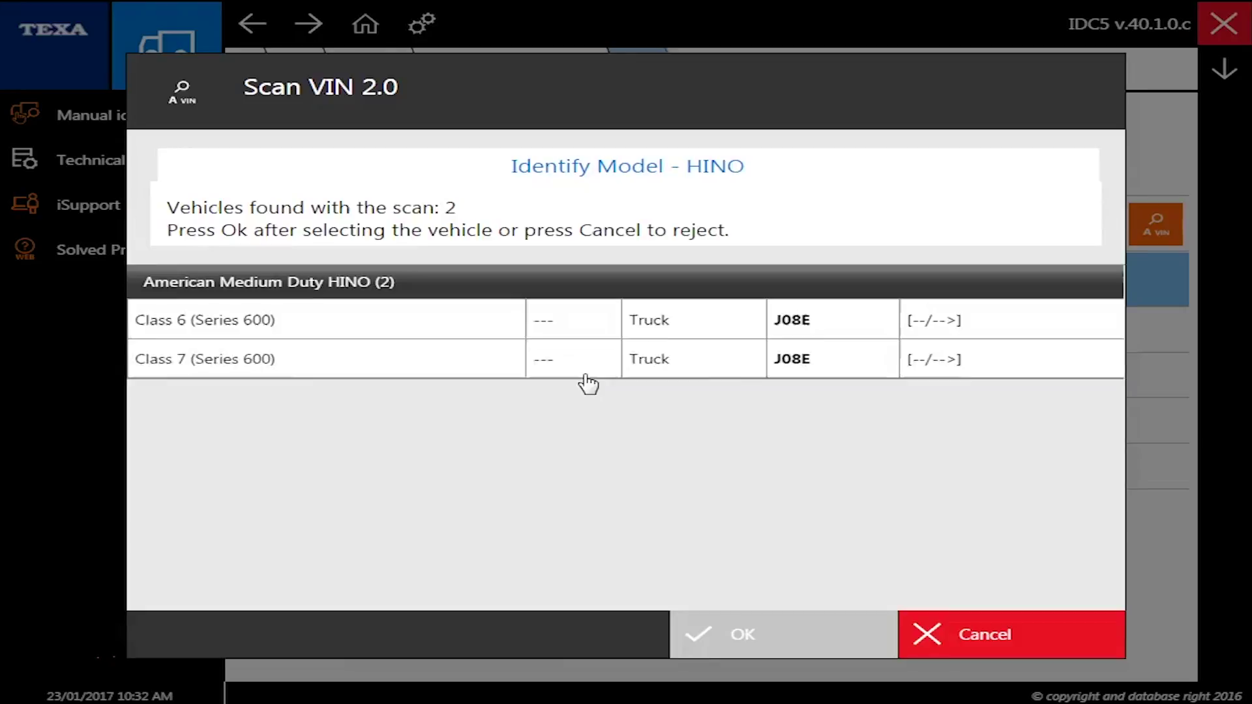
{"action": "left_click", "coordinate": [587, 377]}
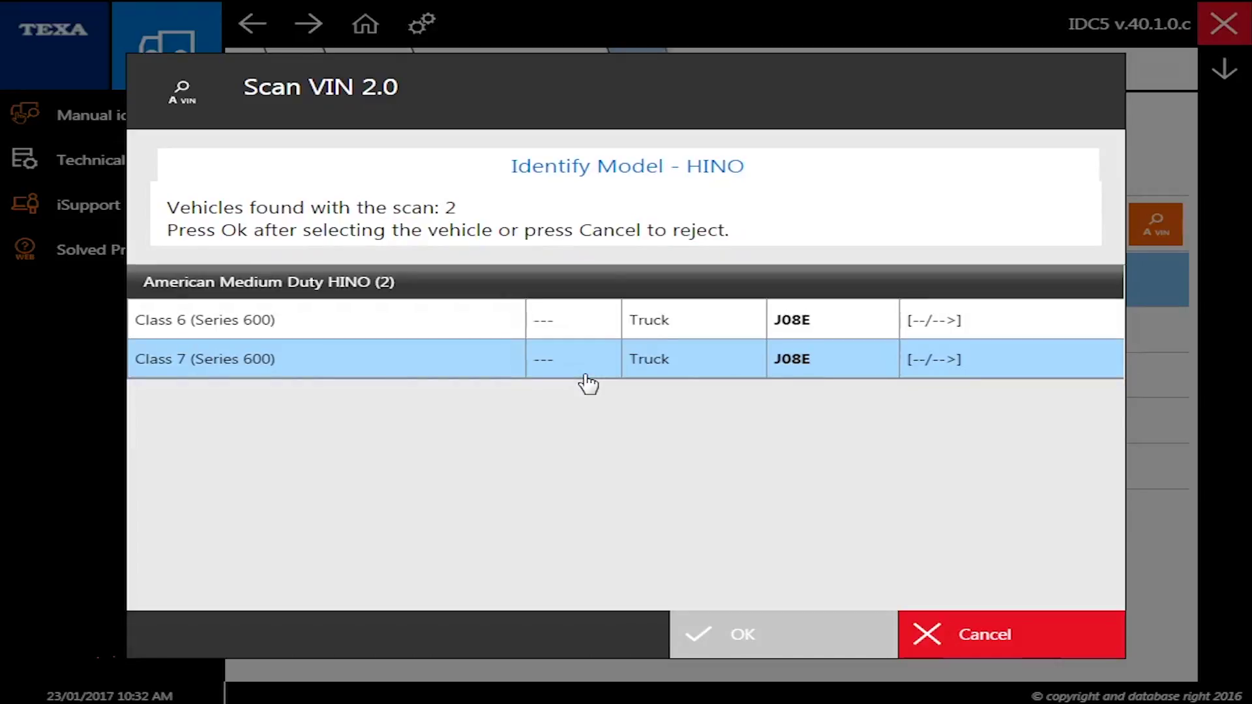
Compare the two matches and accept the Class 6 (Series 600) J08E truck
{"action": "left_click", "coordinate": [546, 327]}
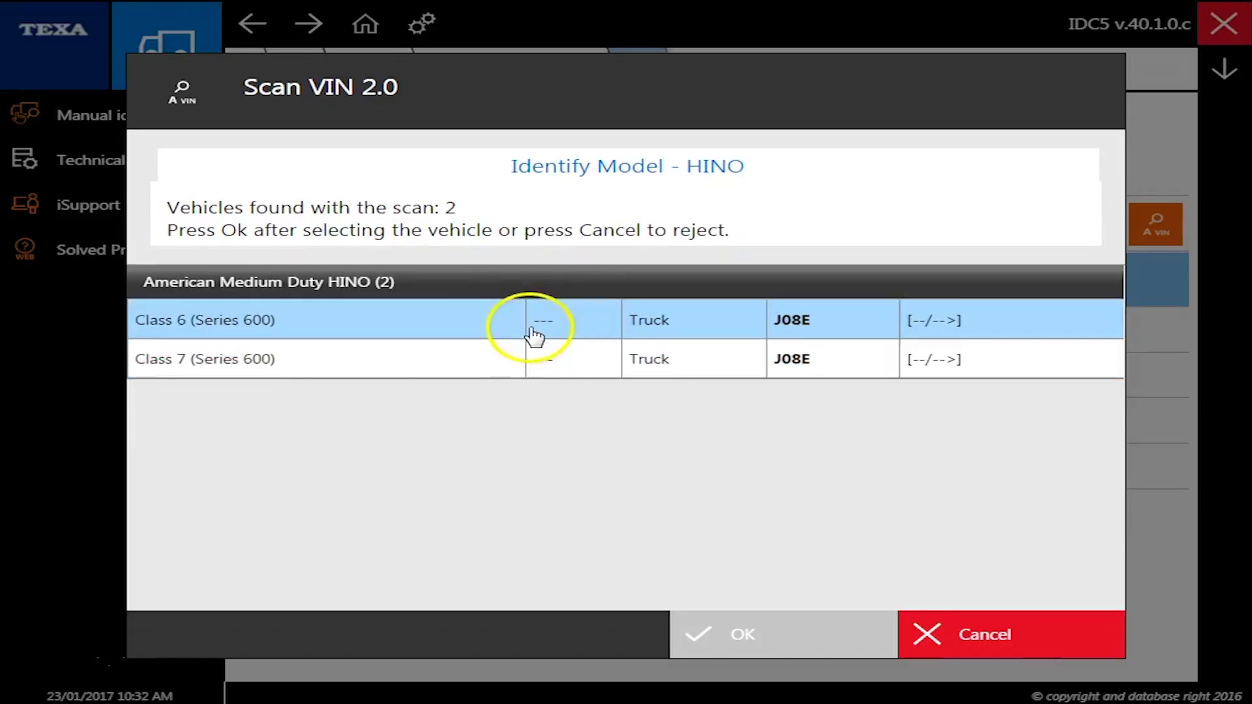
{"action": "left_click", "coordinate": [701, 356]}
{"action": "left_click", "coordinate": [786, 334]}
{"action": "left_click", "coordinate": [789, 352]}
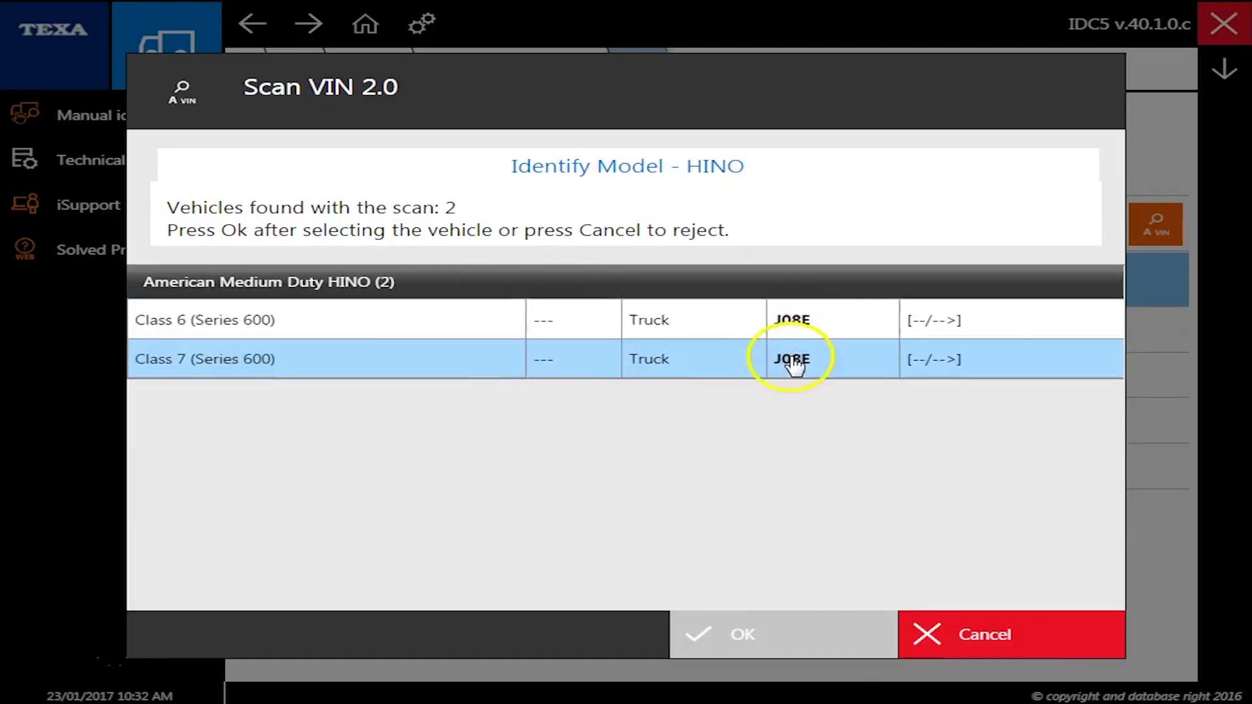
{"action": "left_click", "coordinate": [789, 334]}
{"action": "left_click", "coordinate": [793, 358]}
{"action": "left_click", "coordinate": [791, 330]}
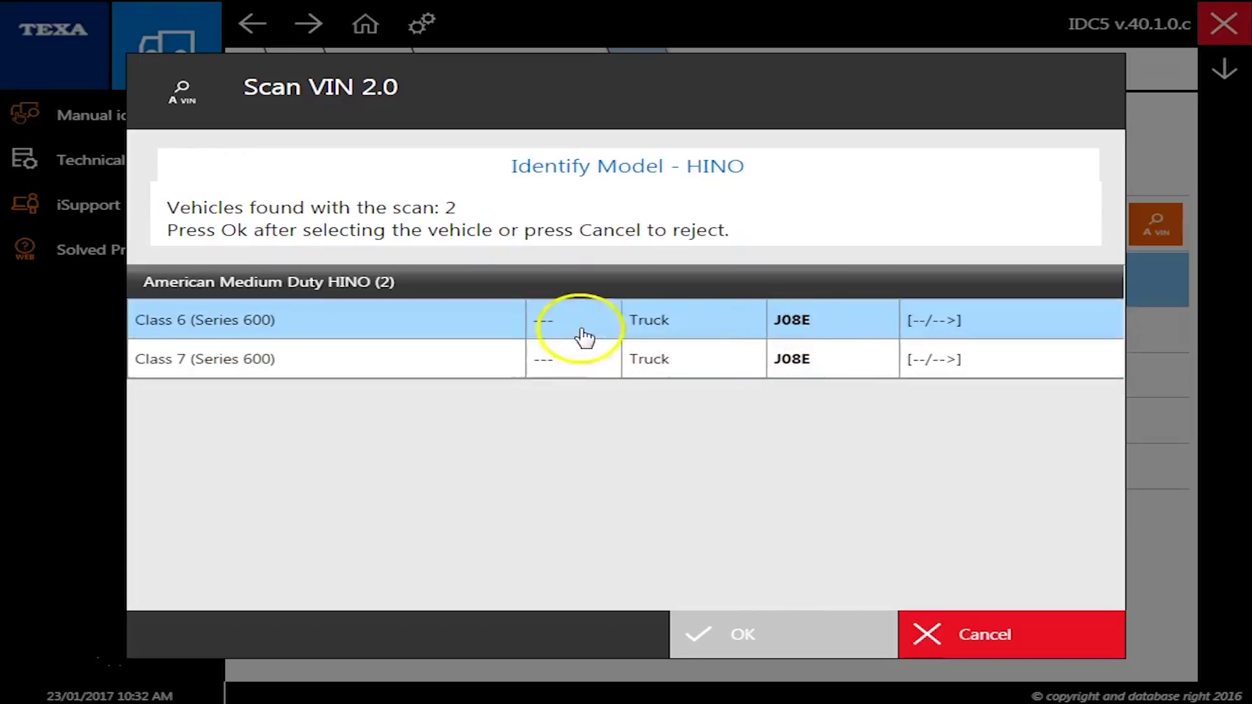
{"action": "left_click", "coordinate": [506, 326]}
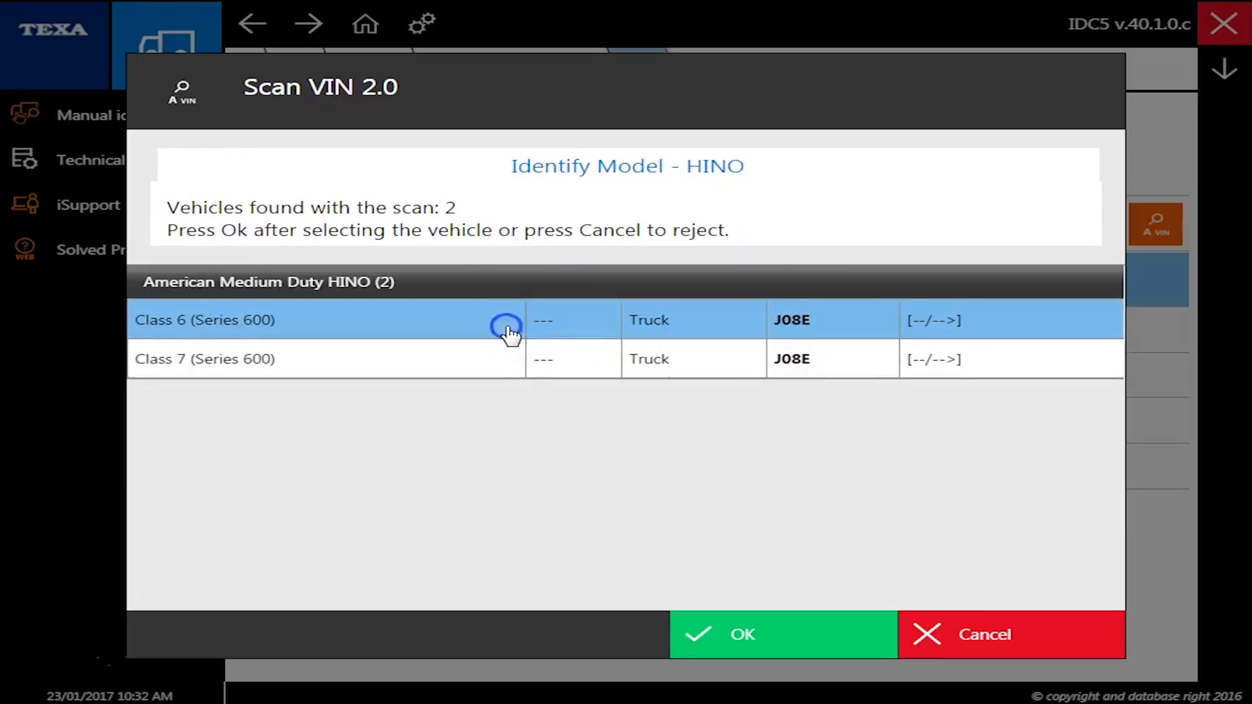
{"action": "left_click", "coordinate": [735, 616]}
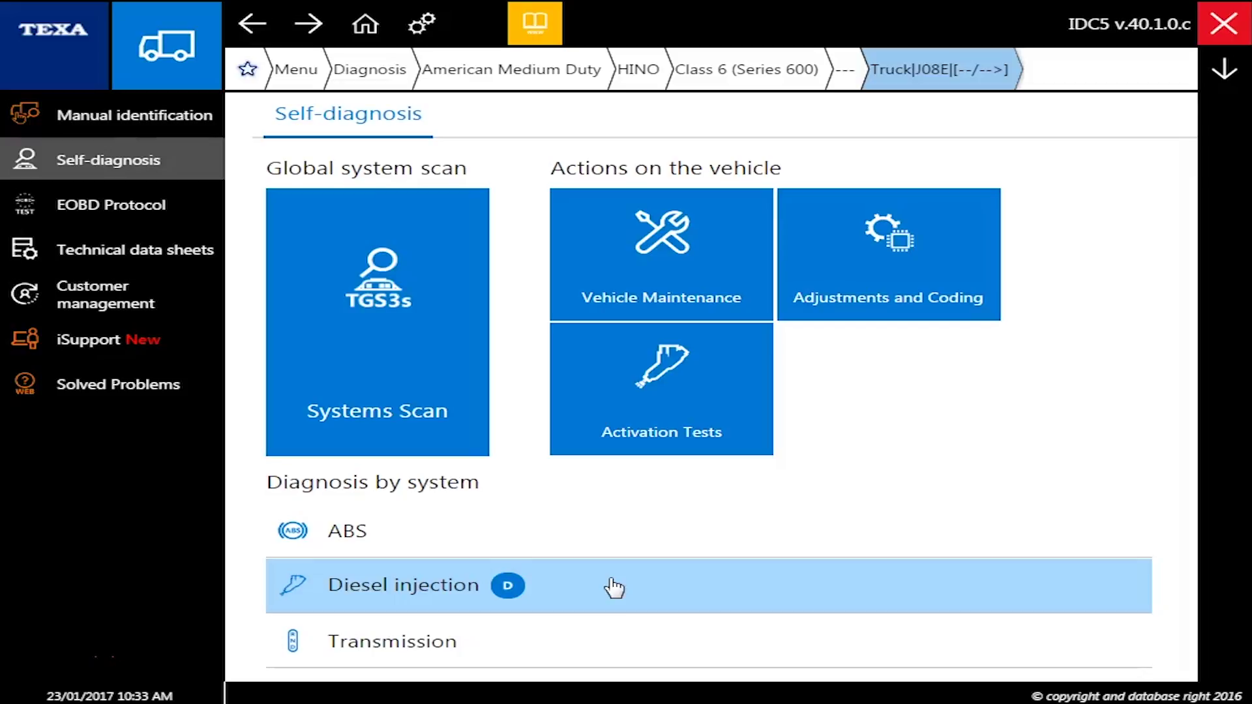
Expand Diesel injection and select Denso Common Rail EPA 07/10/13 rather than EPA 98/04
{"action": "left_click", "coordinate": [613, 588]}
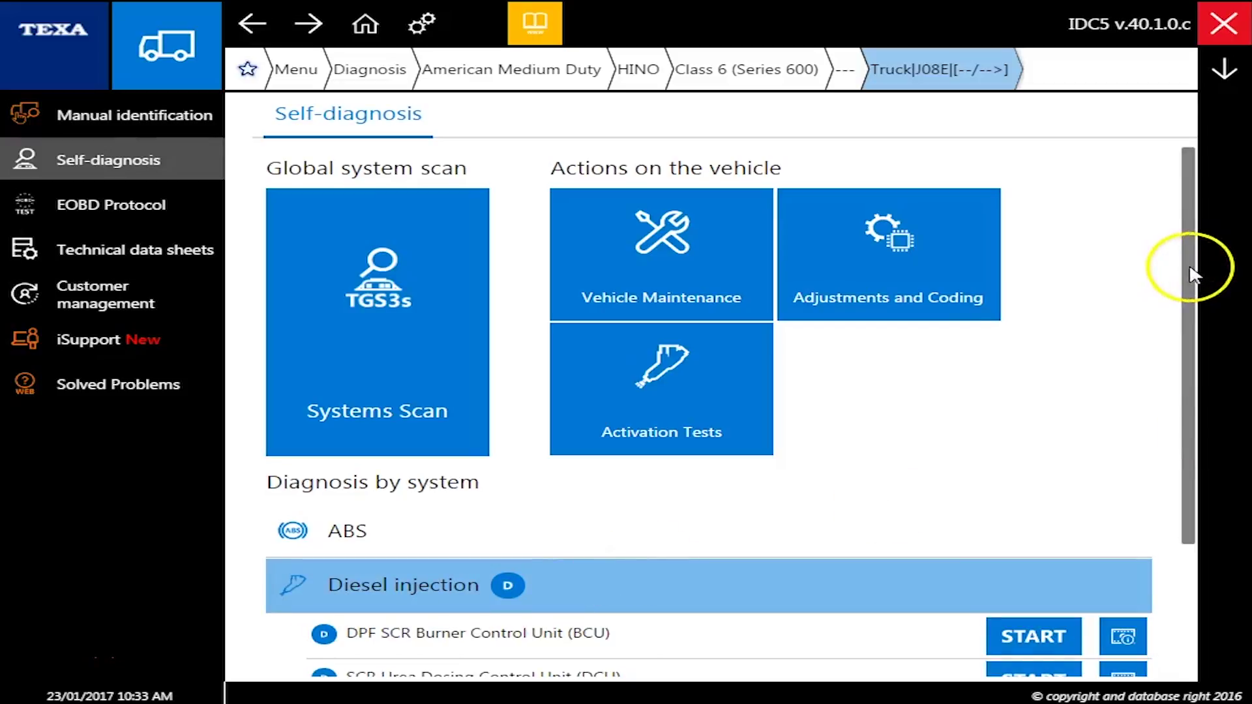
{"action": "left_click_drag", "start_coordinate": [1192, 274], "coordinate": [1204, 404]}
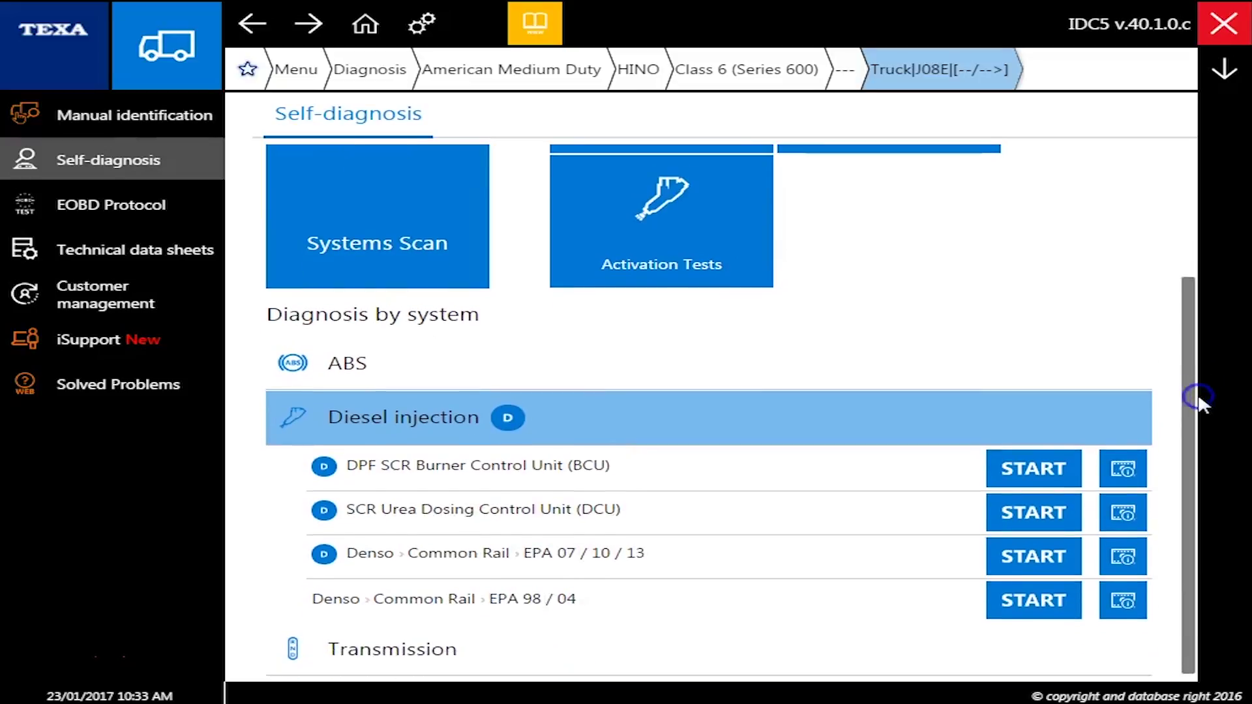
{"action": "left_click", "coordinate": [522, 560]}
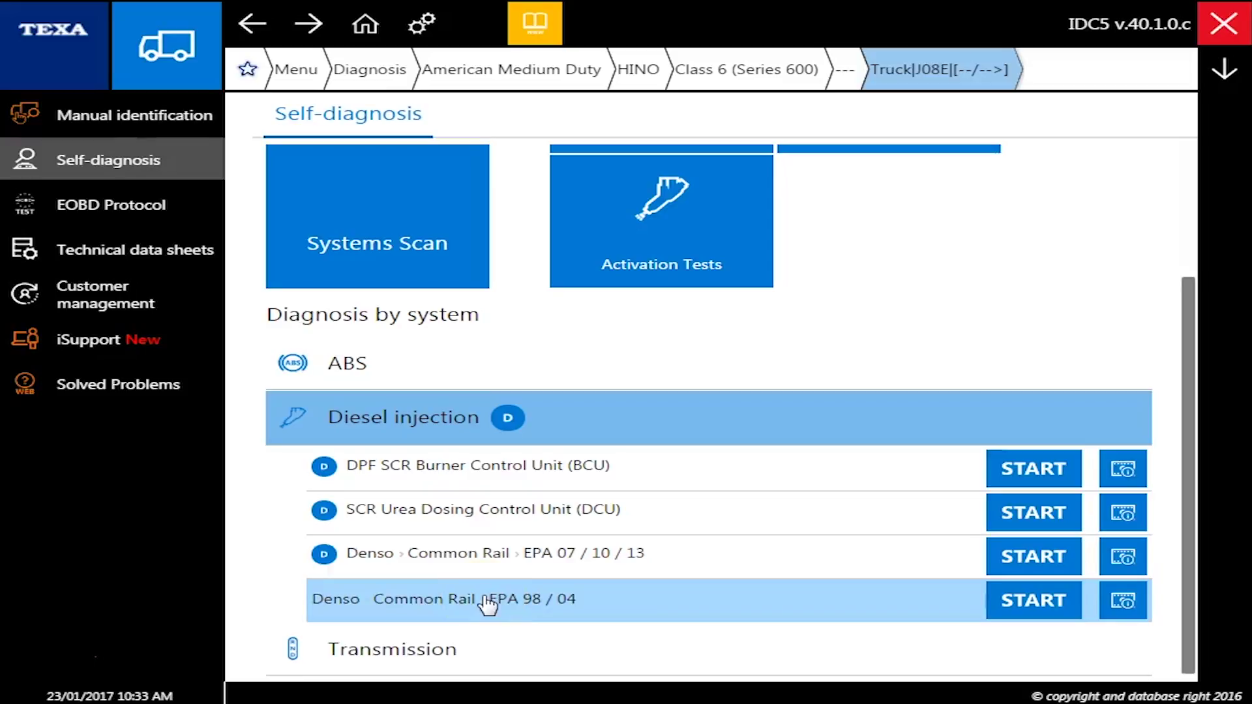
{"action": "left_click", "coordinate": [561, 573]}
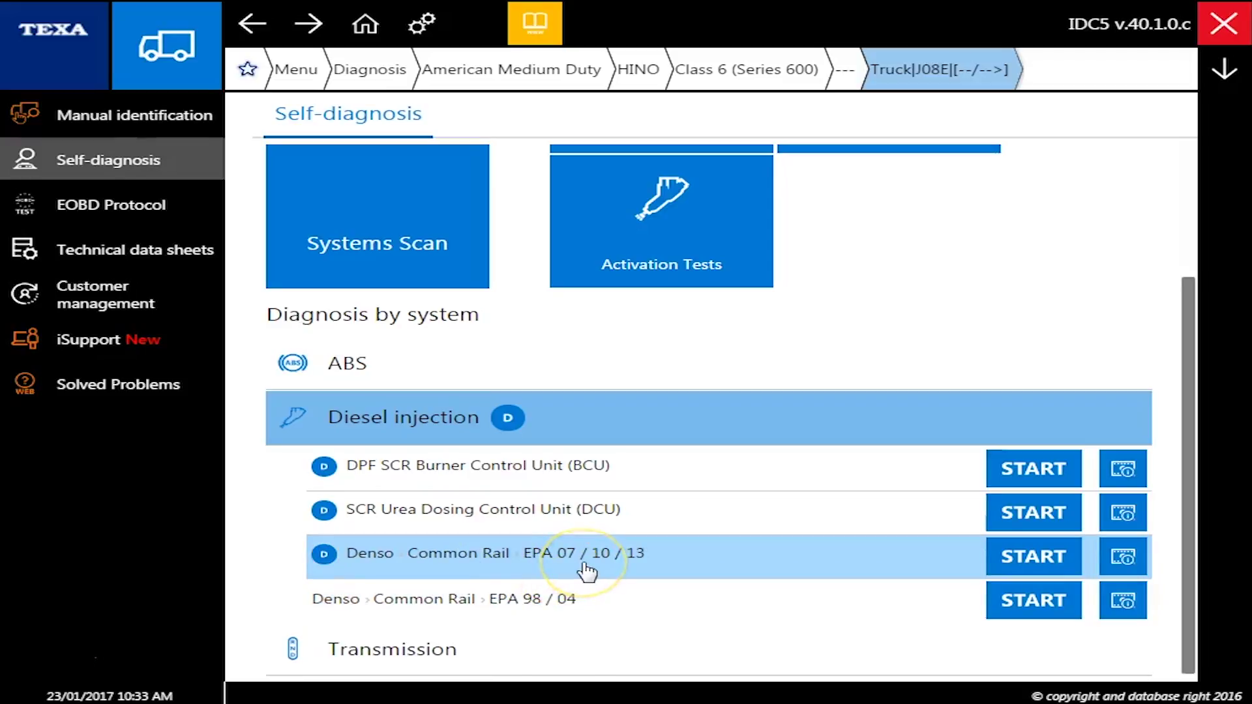
{"action": "left_click_drag", "start_coordinate": [540, 573], "coordinate": [786, 562]}
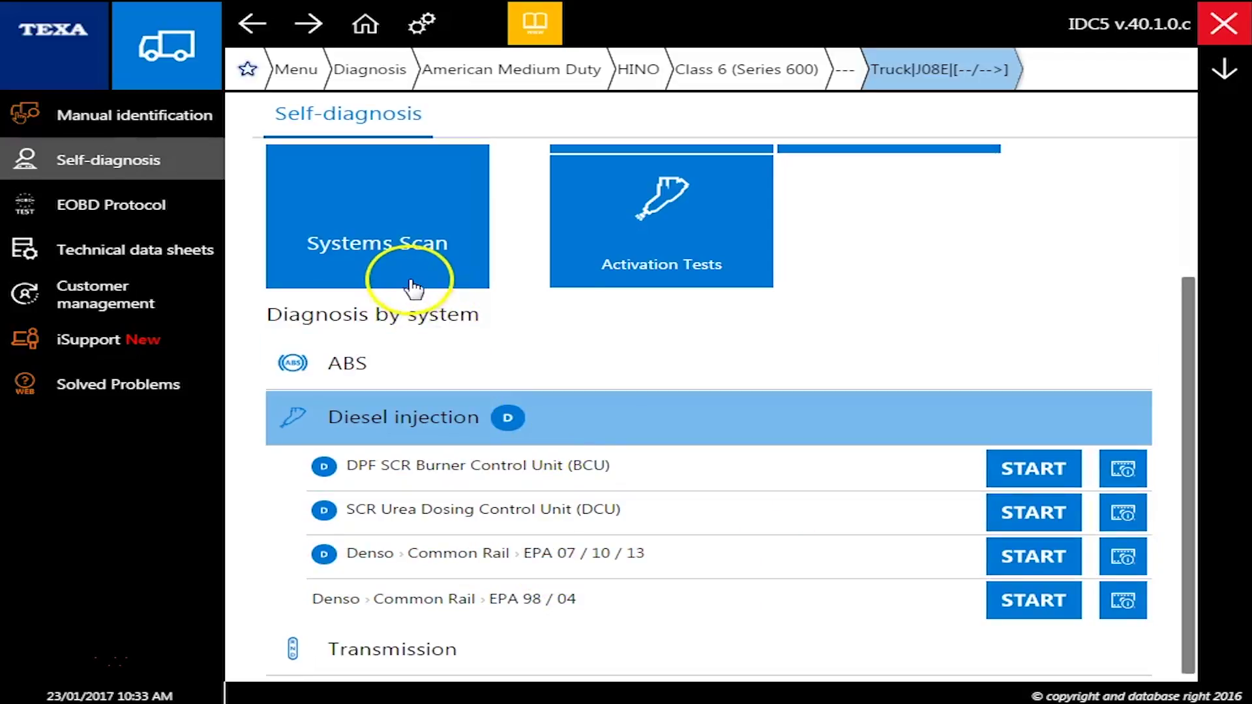
Start Self-diagnosis on the EPA 07/10/13 engine unit with ignition confirmed on
{"action": "left_click", "coordinate": [1036, 560]}
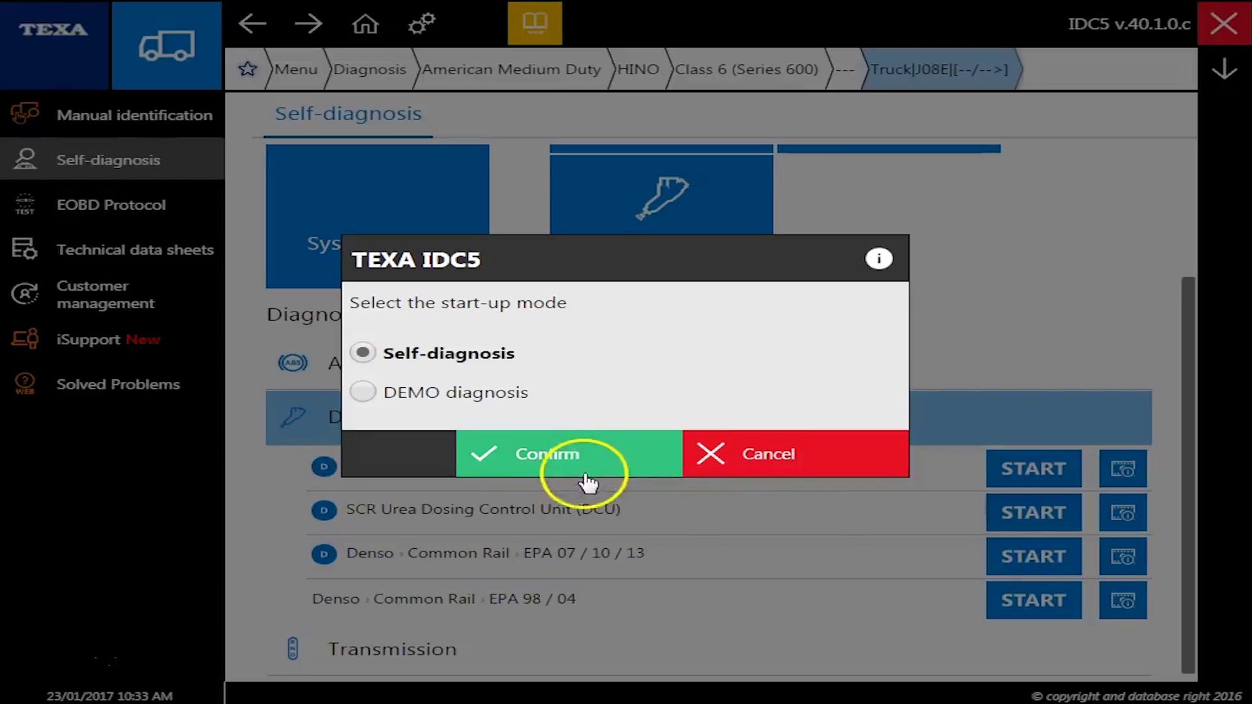
{"action": "left_click", "coordinate": [535, 455]}
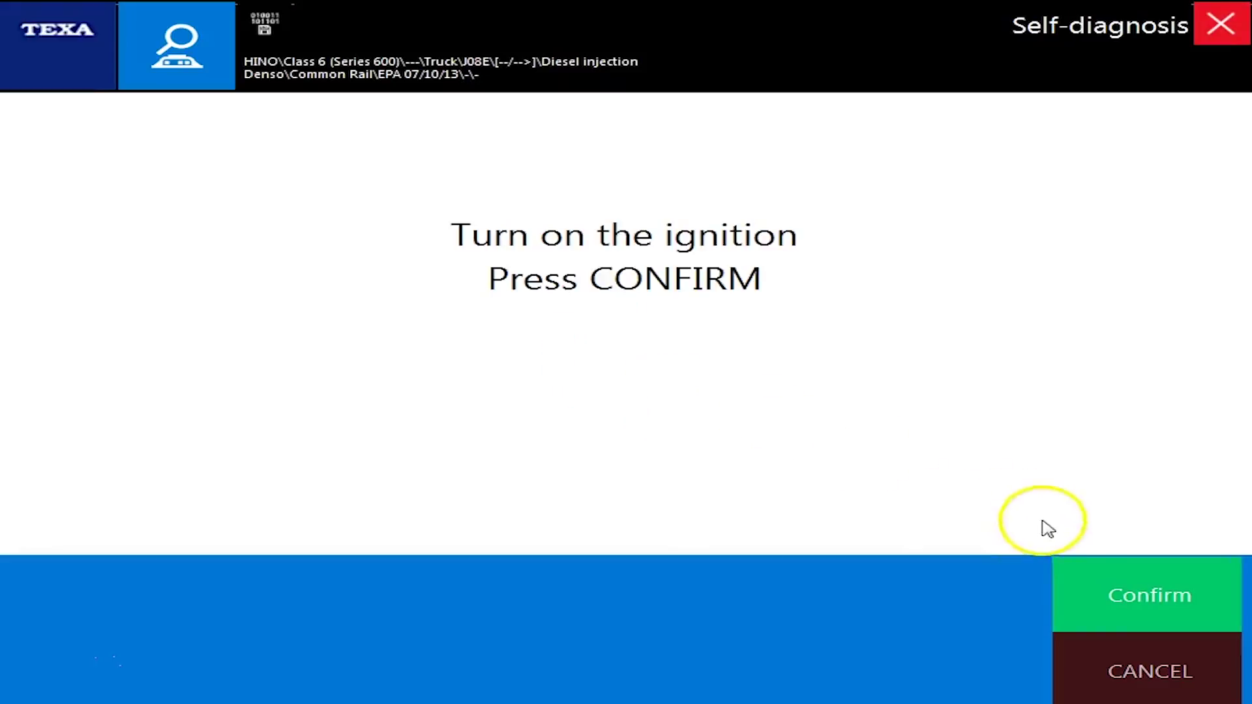
{"action": "left_click", "coordinate": [1107, 601]}
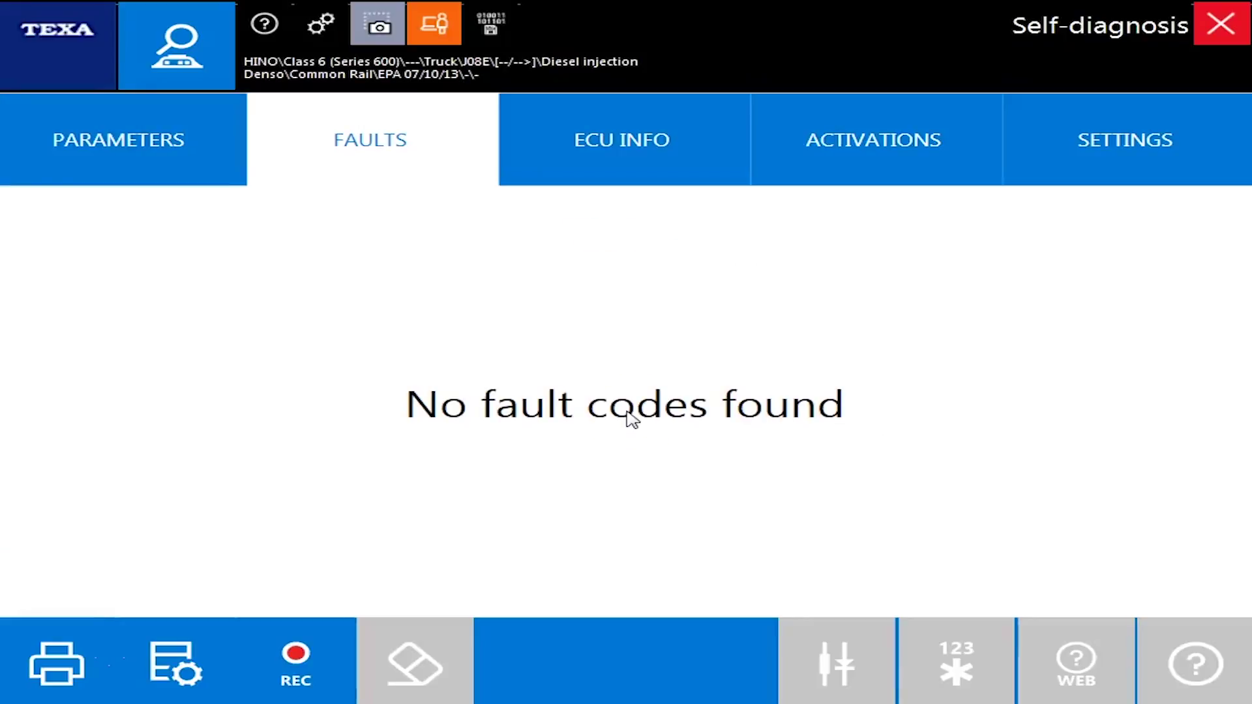
Page through the 111 engine parameters, including DPR and cruise control, then return to Faults
{"action": "left_click", "coordinate": [99, 158]}
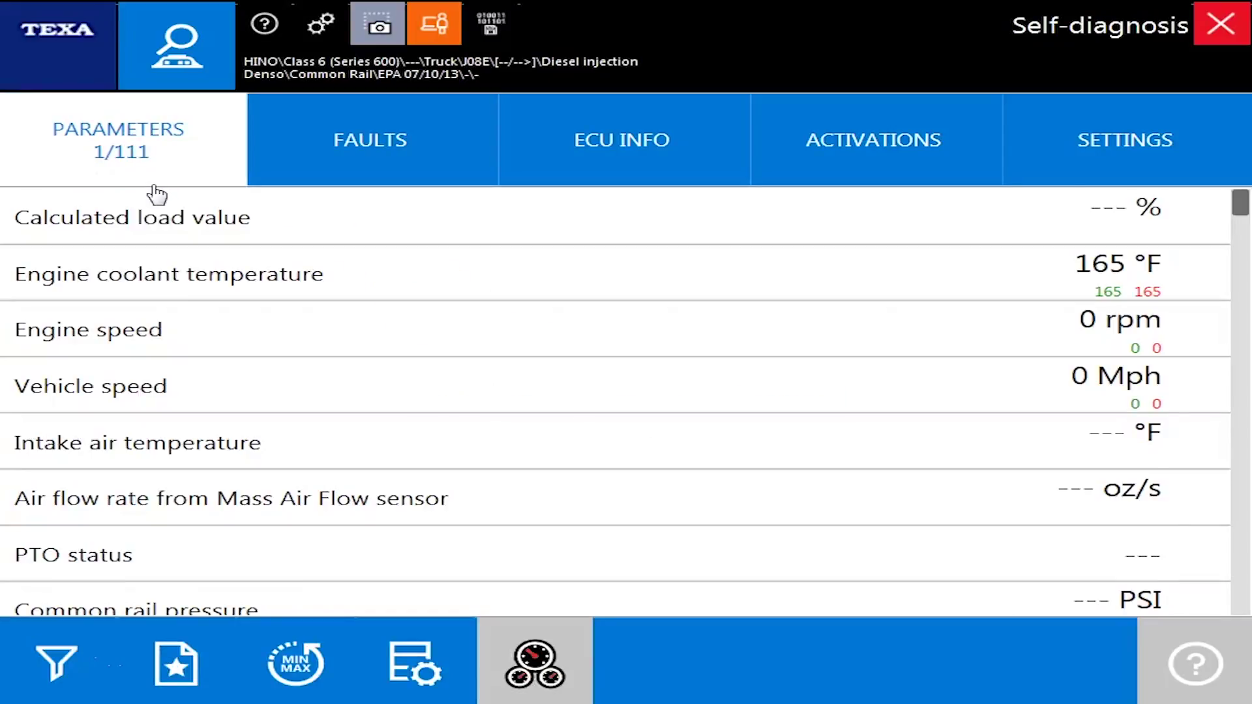
{"action": "left_click", "coordinate": [134, 167]}
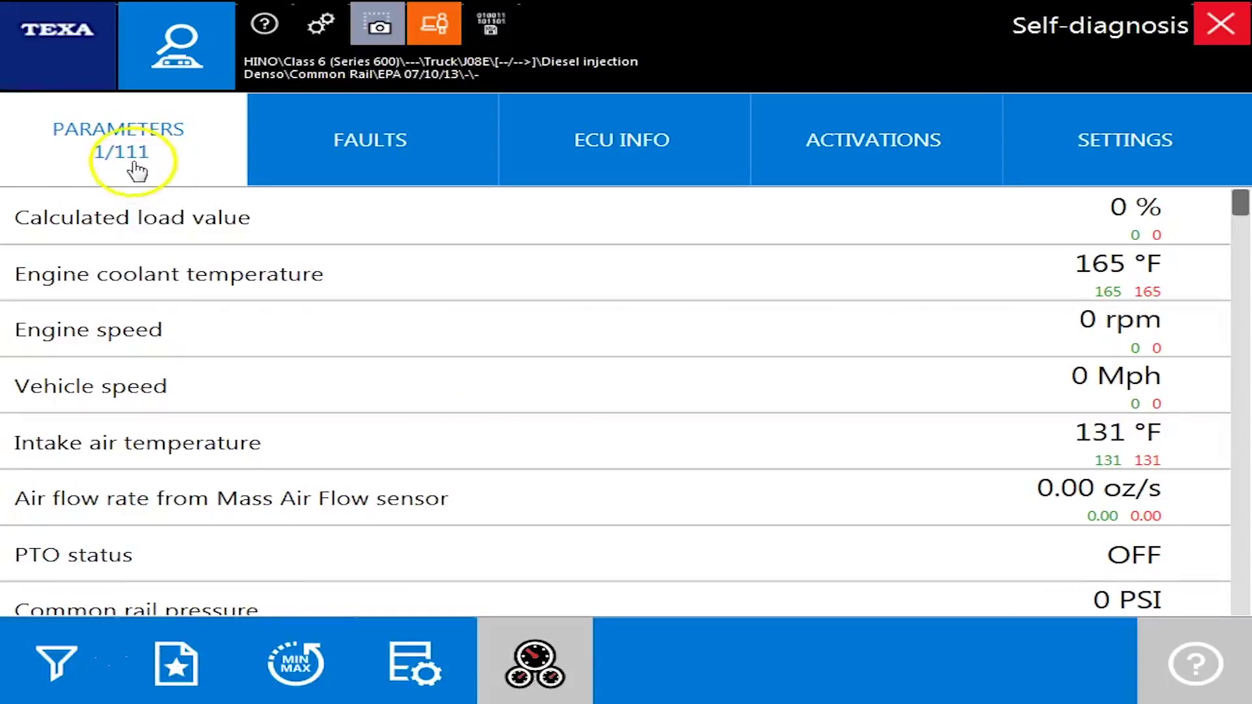
{"action": "left_click", "coordinate": [1246, 550]}
{"action": "left_click", "coordinate": [1246, 550]}
{"action": "left_click", "coordinate": [1246, 550]}
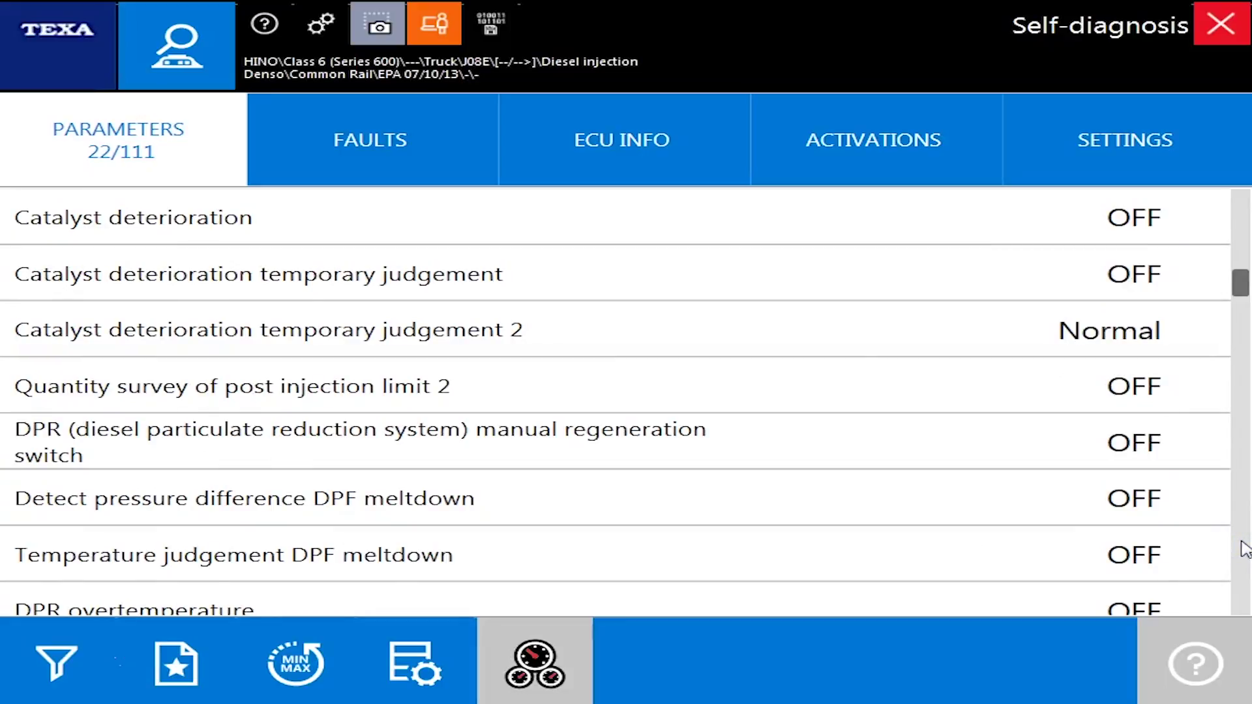
{"action": "left_click", "coordinate": [1246, 550]}
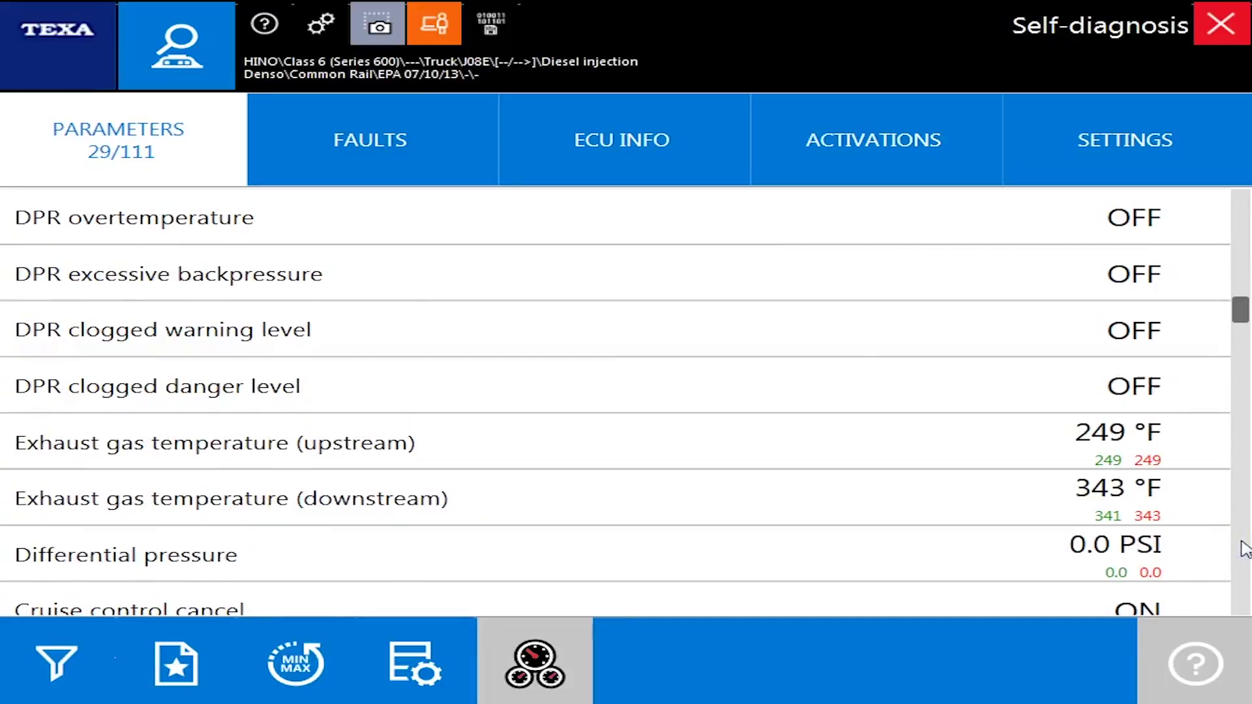
{"action": "left_click", "coordinate": [1243, 547]}
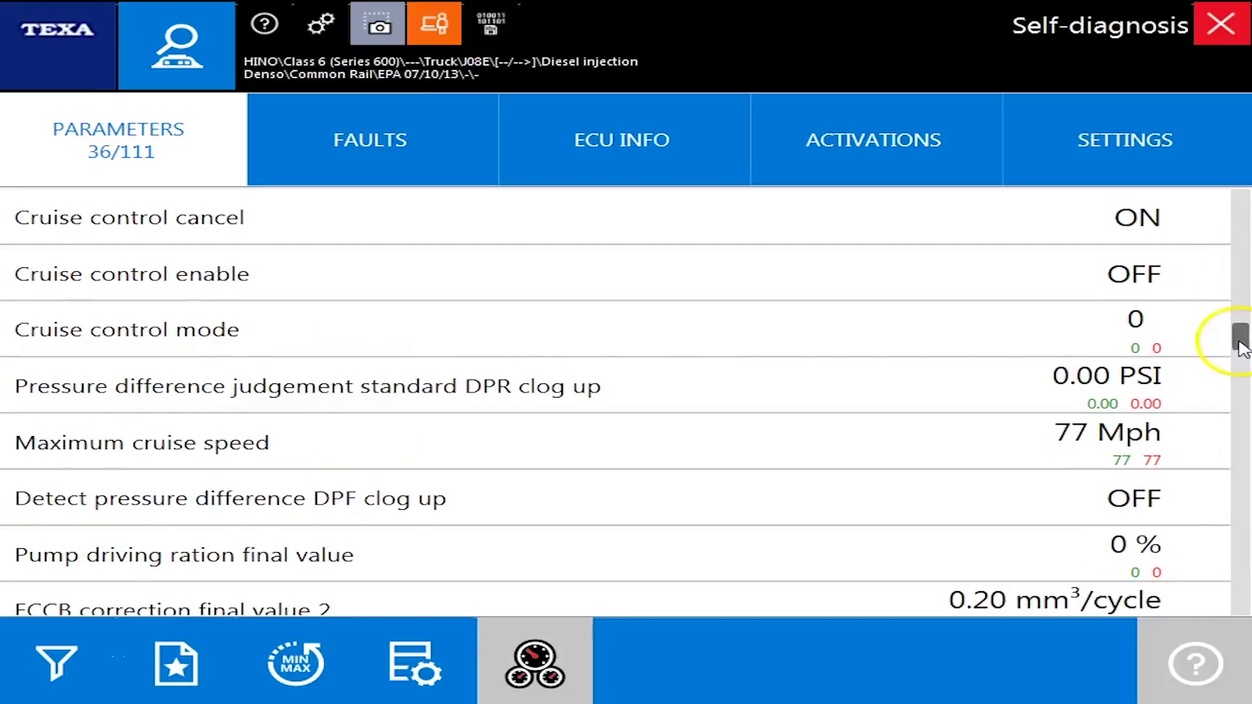
{"action": "left_click_drag", "start_coordinate": [1230, 335], "coordinate": [1243, 598]}
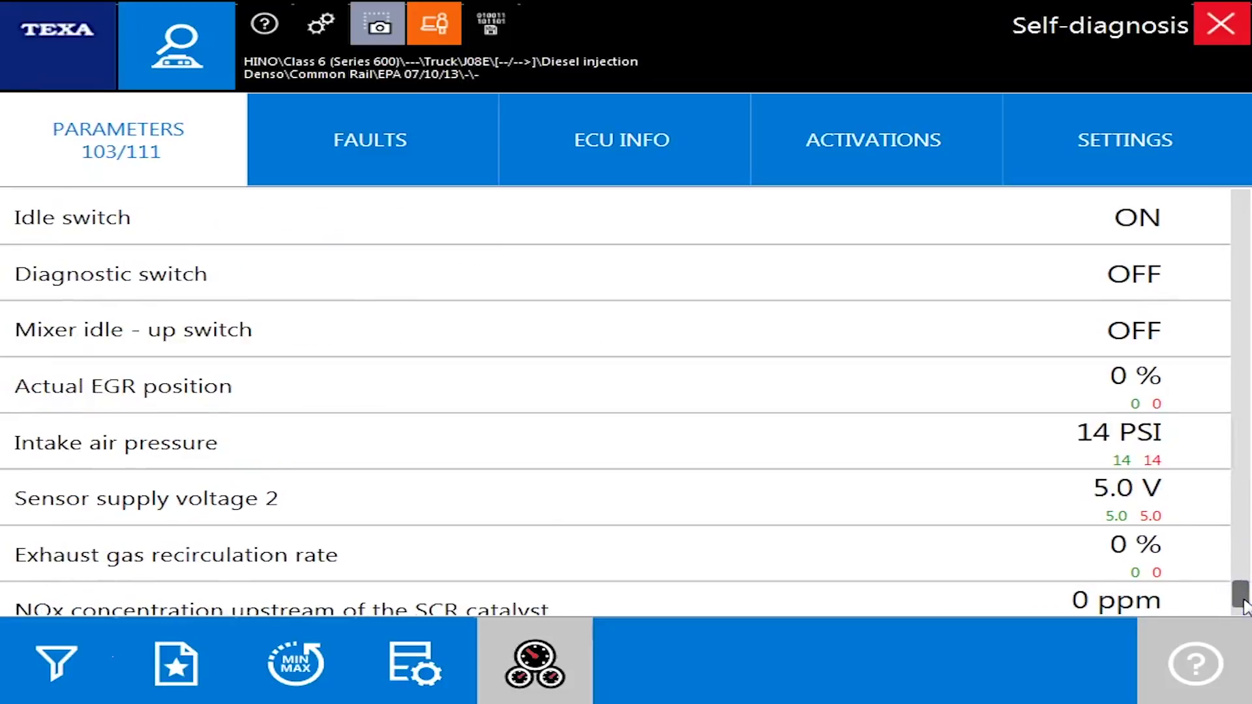
{"action": "left_click", "coordinate": [330, 118]}
Read ECU info: engine J08E-VC, part 89663-E3013, model year 2014, injector codes
{"action": "left_click", "coordinate": [580, 171]}
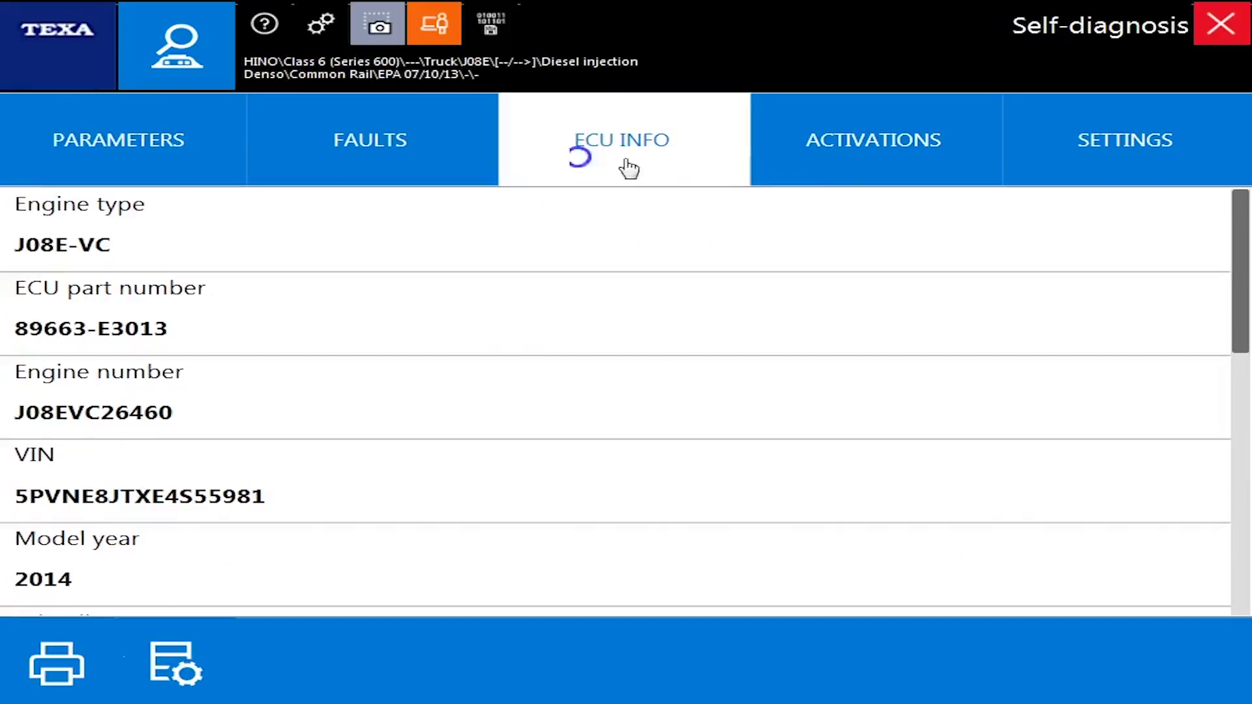
{"action": "left_click", "coordinate": [17, 264]}
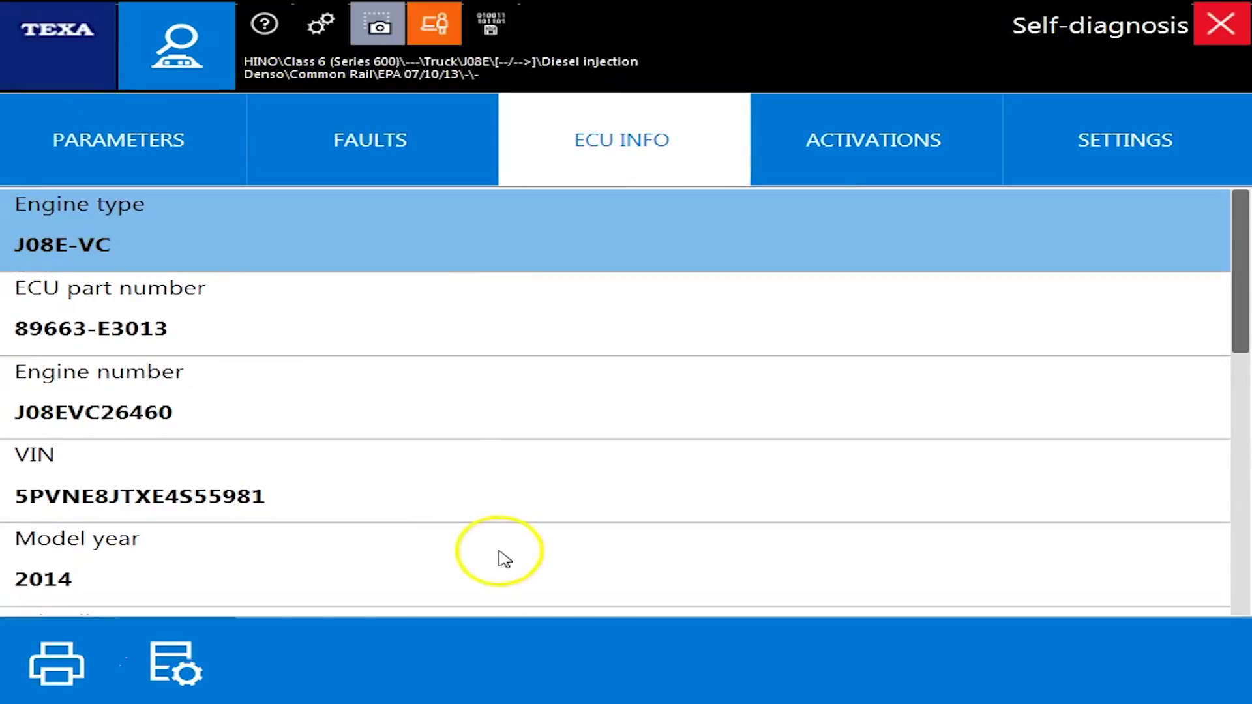
{"action": "left_click", "coordinate": [124, 332]}
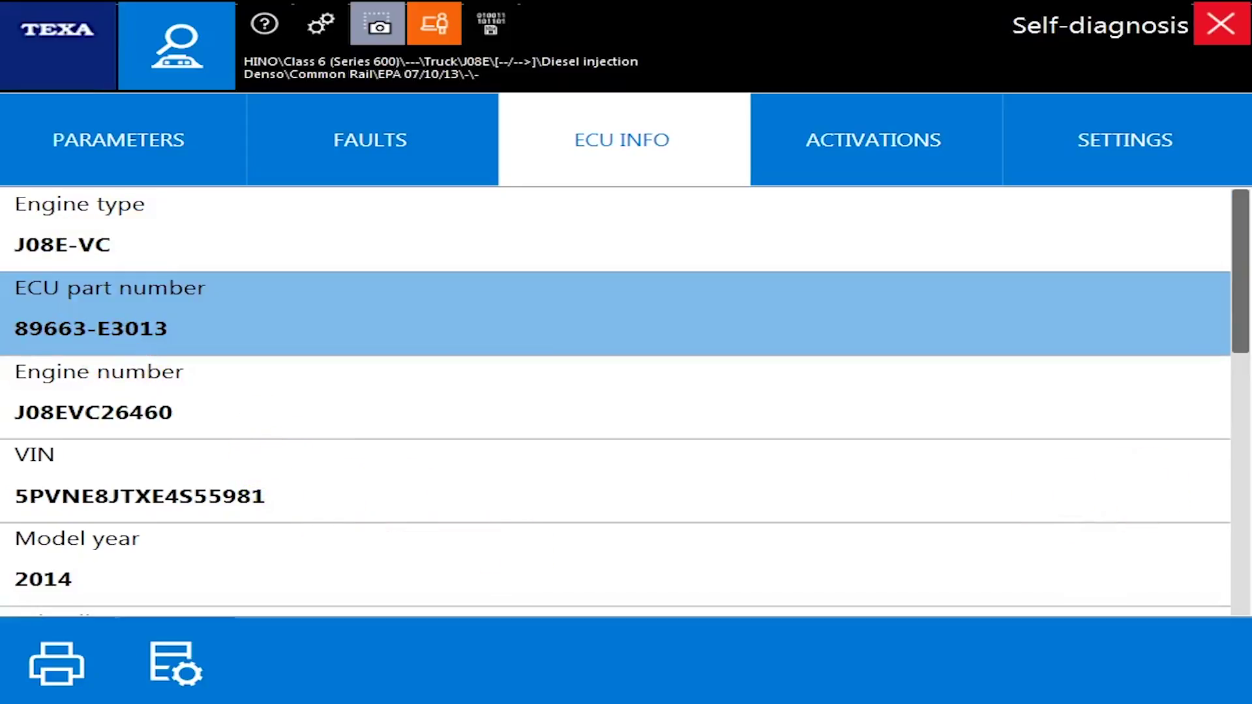
{"action": "left_click", "coordinate": [1240, 349]}
{"action": "left_click_drag", "start_coordinate": [1239, 349], "coordinate": [1238, 400]}
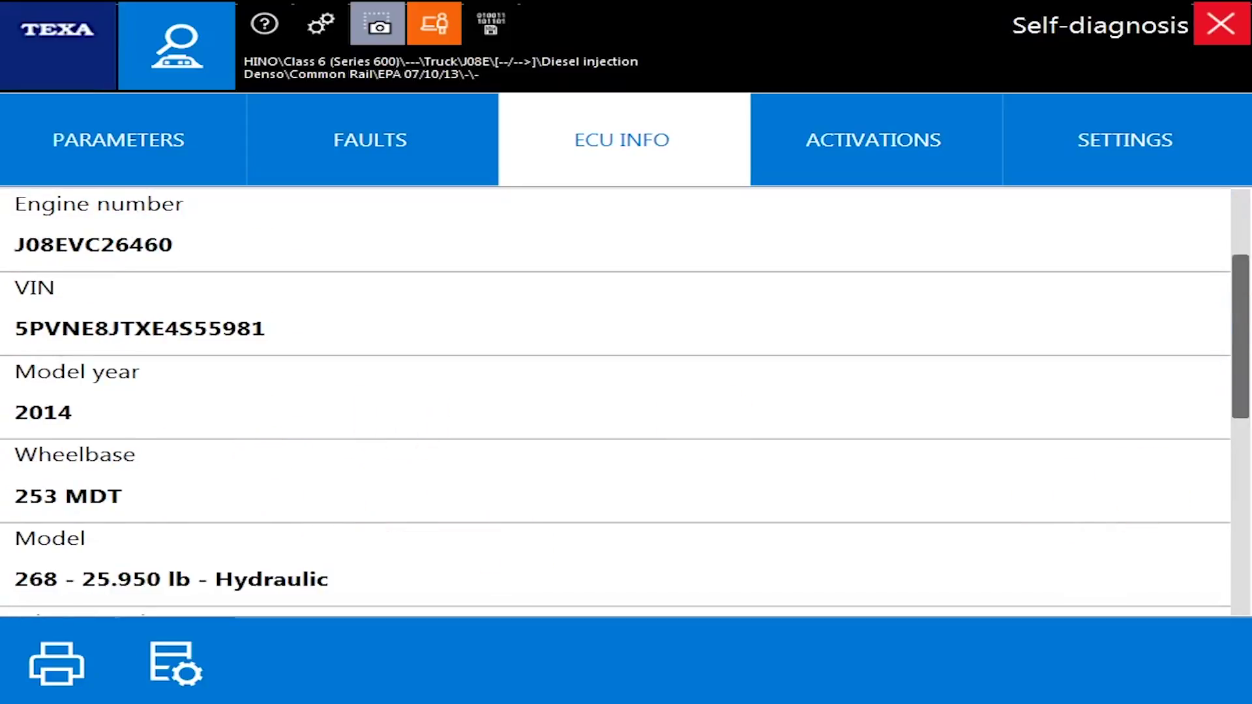
{"action": "left_click", "coordinate": [97, 410]}
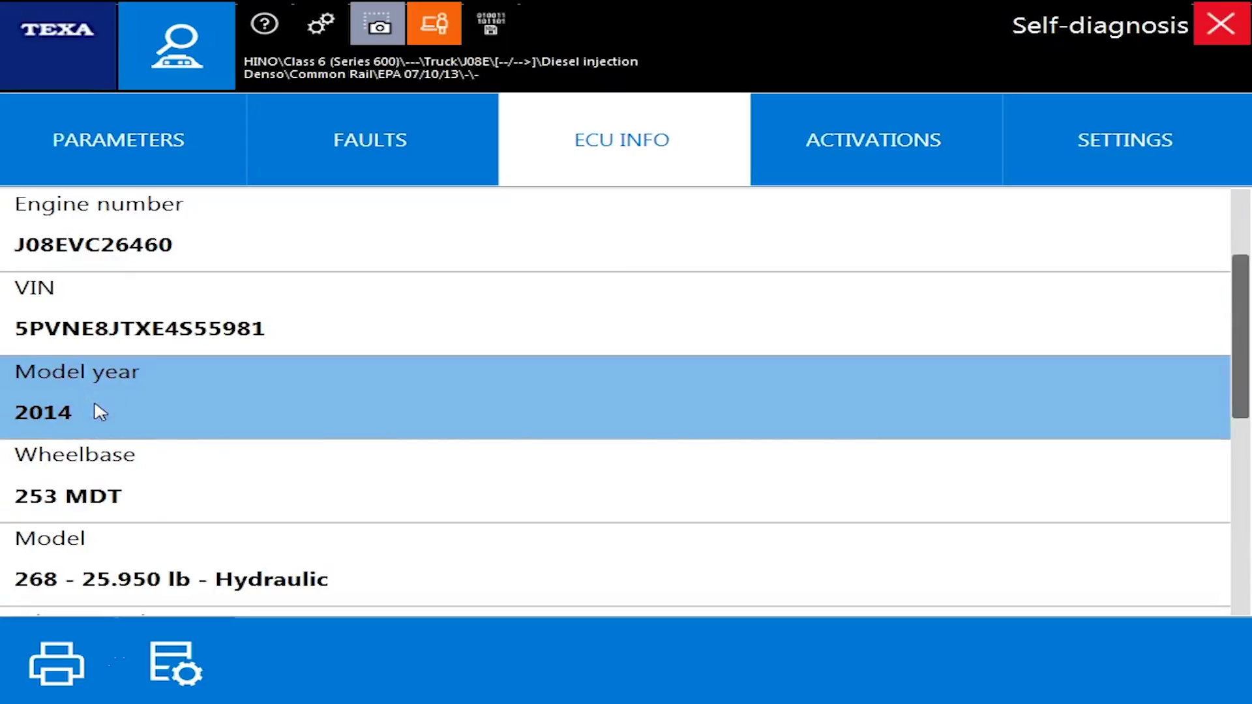
{"action": "left_click", "coordinate": [93, 560]}
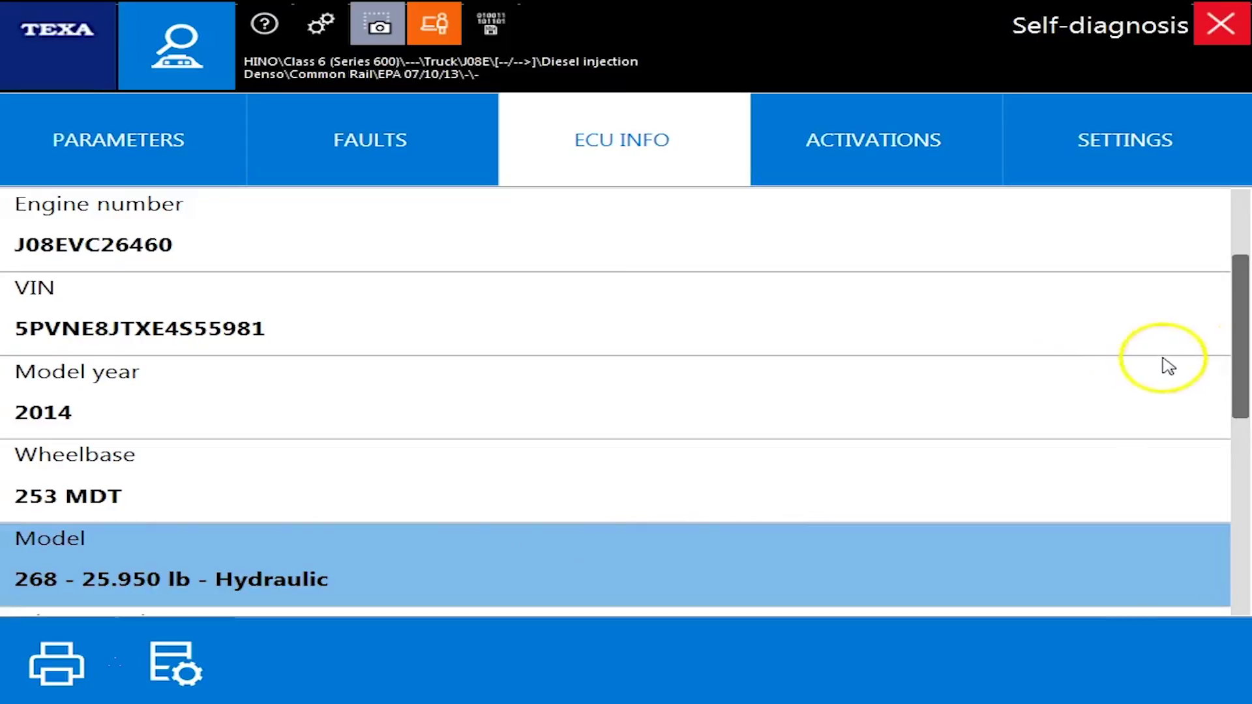
{"action": "left_click_drag", "start_coordinate": [1237, 353], "coordinate": [1220, 539]}
{"action": "left_click", "coordinate": [869, 163]}
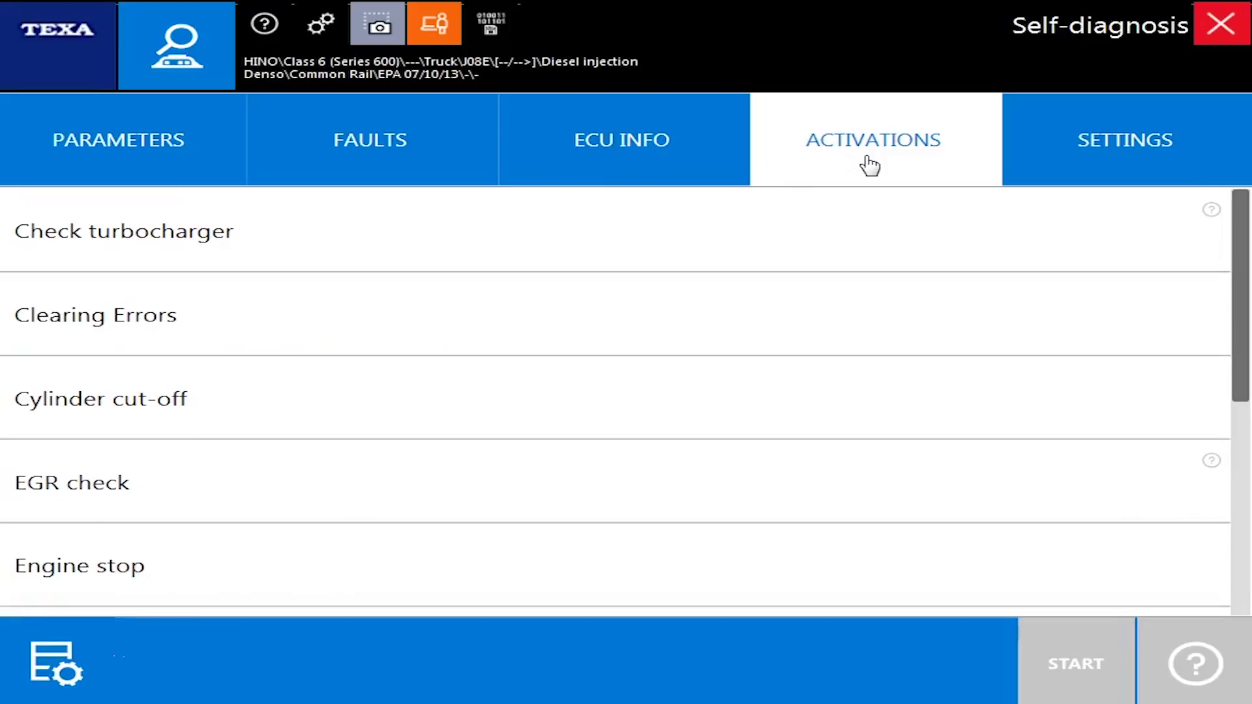
Browse the activations including Cylinder cut-off, then show the engine unit's Settings list
{"action": "left_click", "coordinate": [158, 386]}
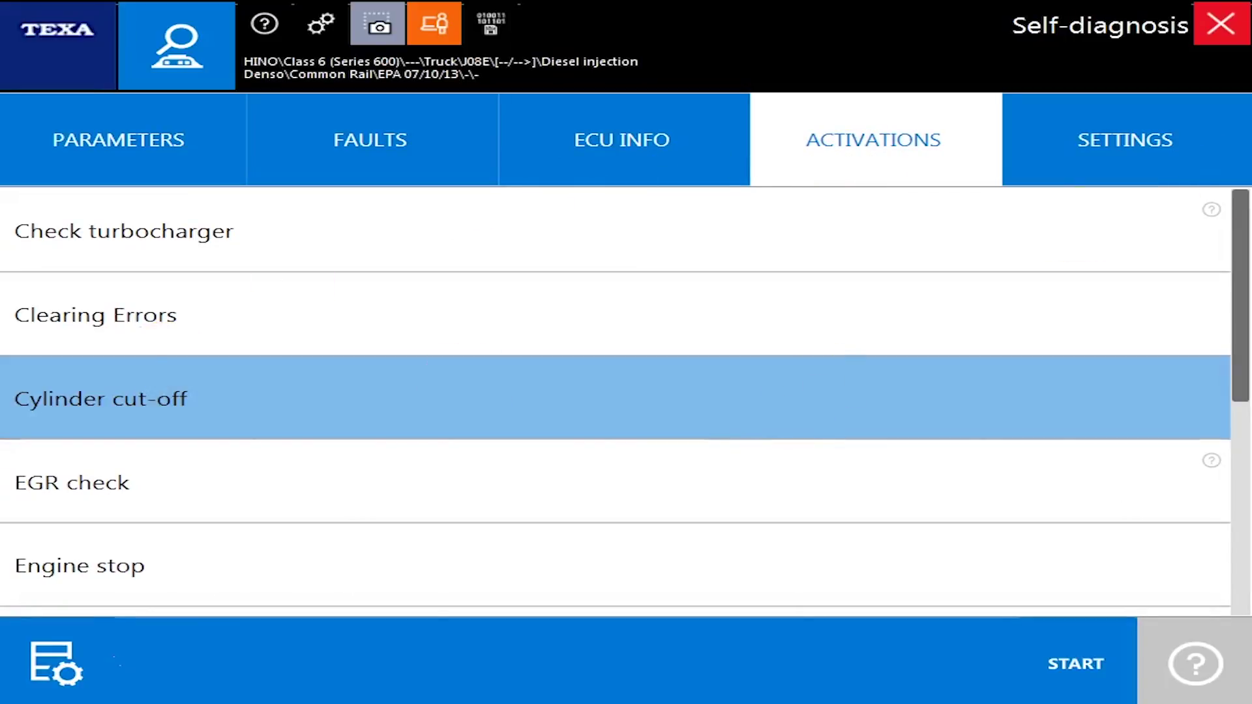
{"action": "left_click_drag", "start_coordinate": [1233, 238], "coordinate": [1240, 519]}
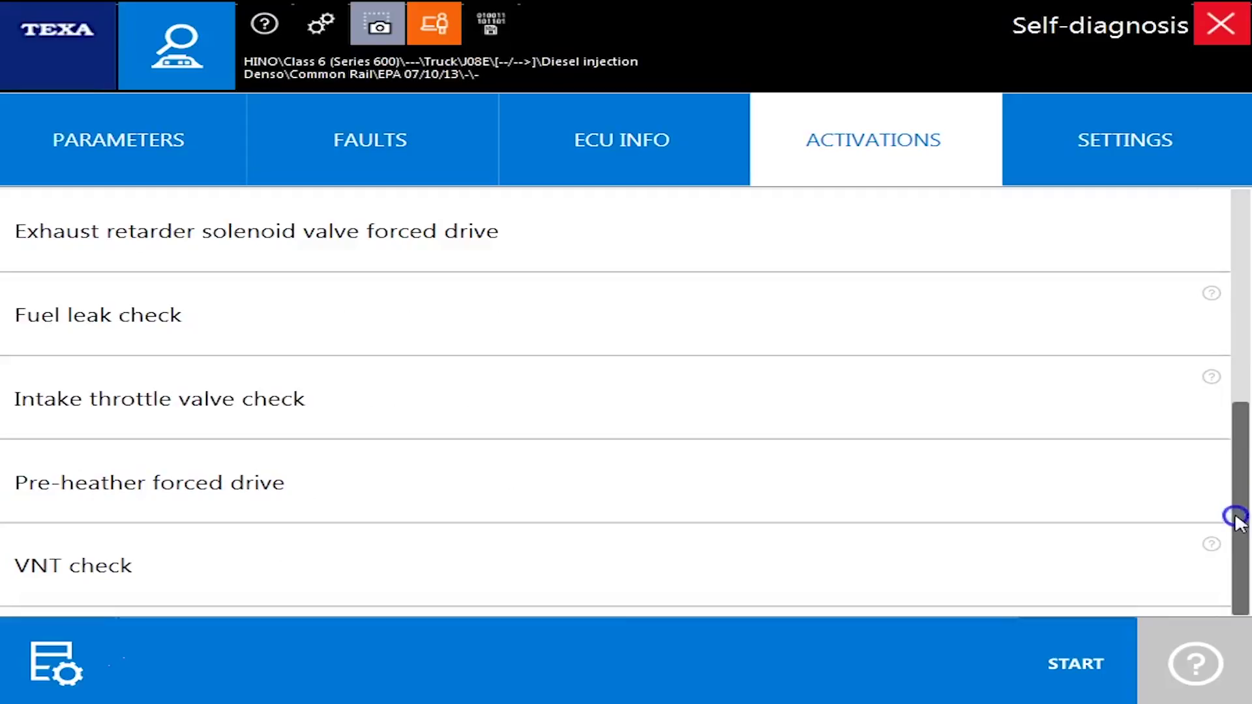
{"action": "left_click", "coordinate": [1110, 146]}
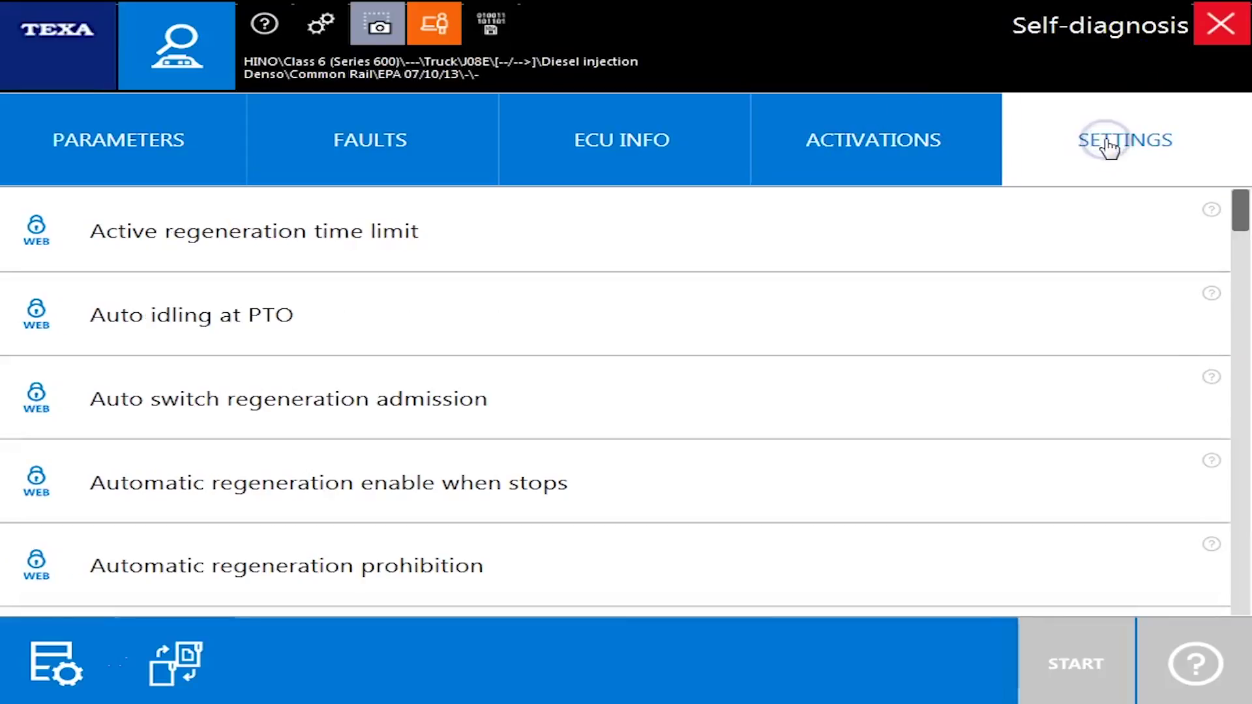
Review settings such as Cancel PTO accelerator vehicle speed, DEF filter reset, Forced regeneration, Injectors calibration
{"action": "left_click", "coordinate": [1243, 565]}
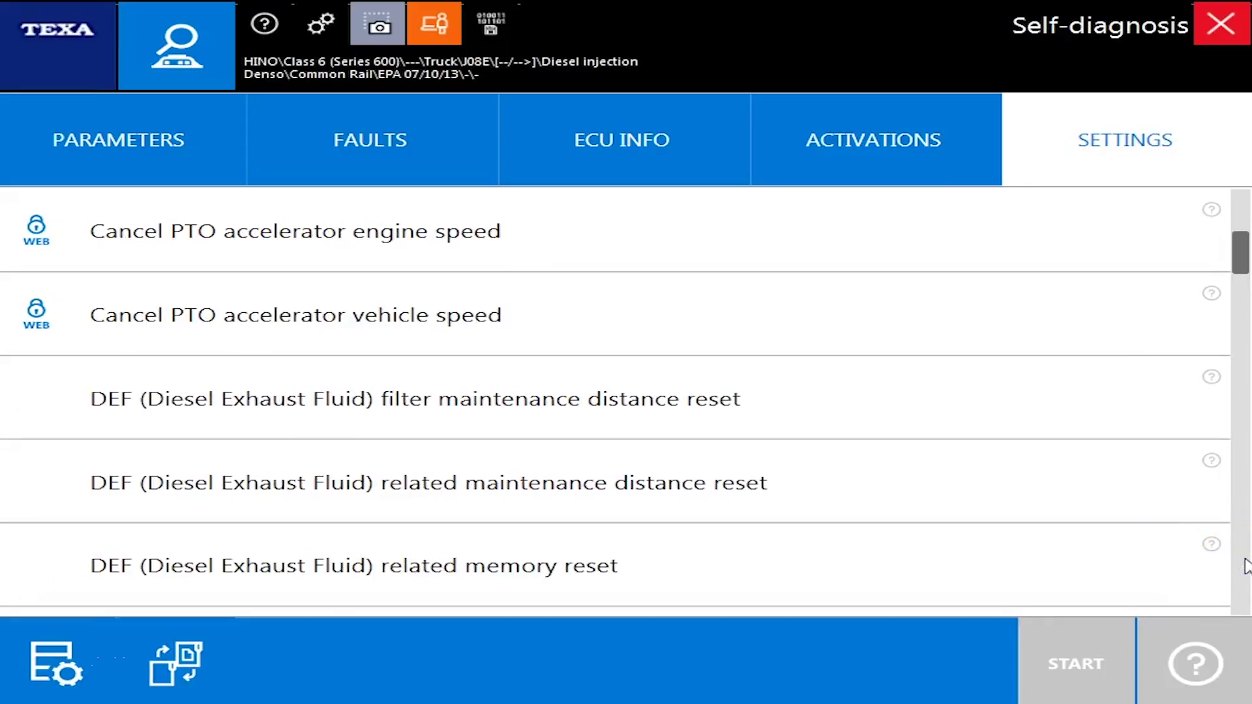
{"action": "left_click", "coordinate": [303, 320]}
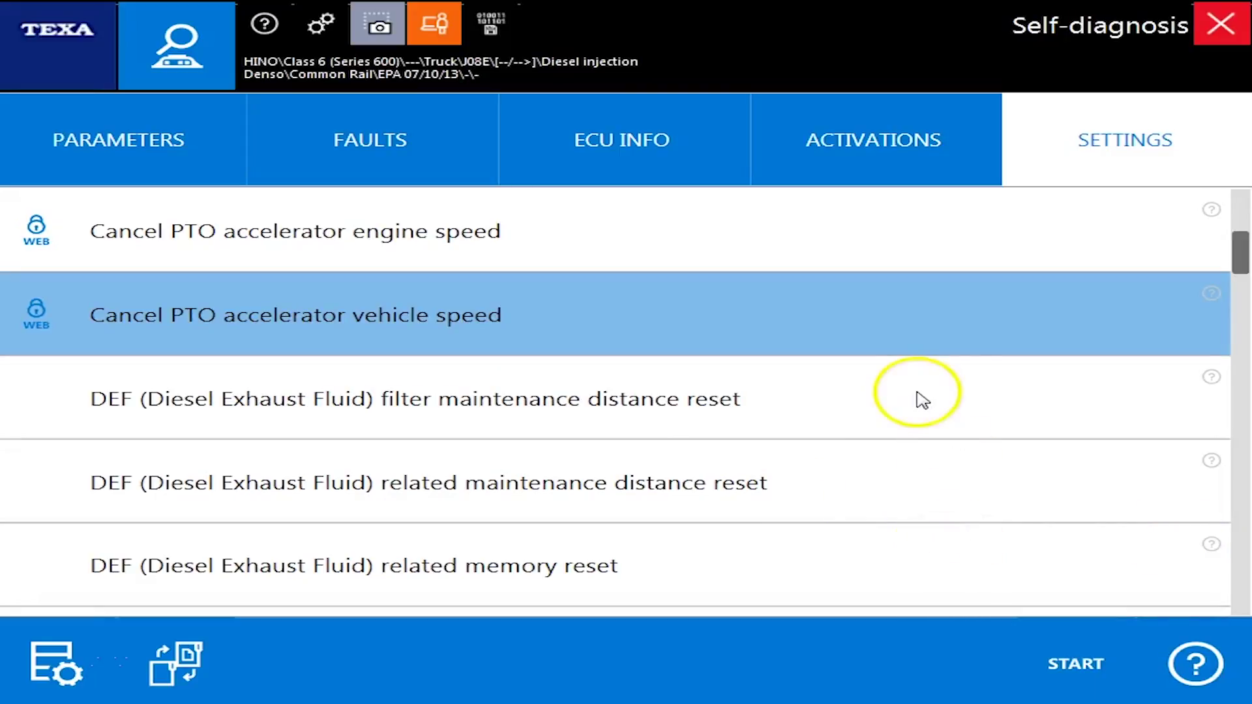
{"action": "left_click", "coordinate": [825, 408]}
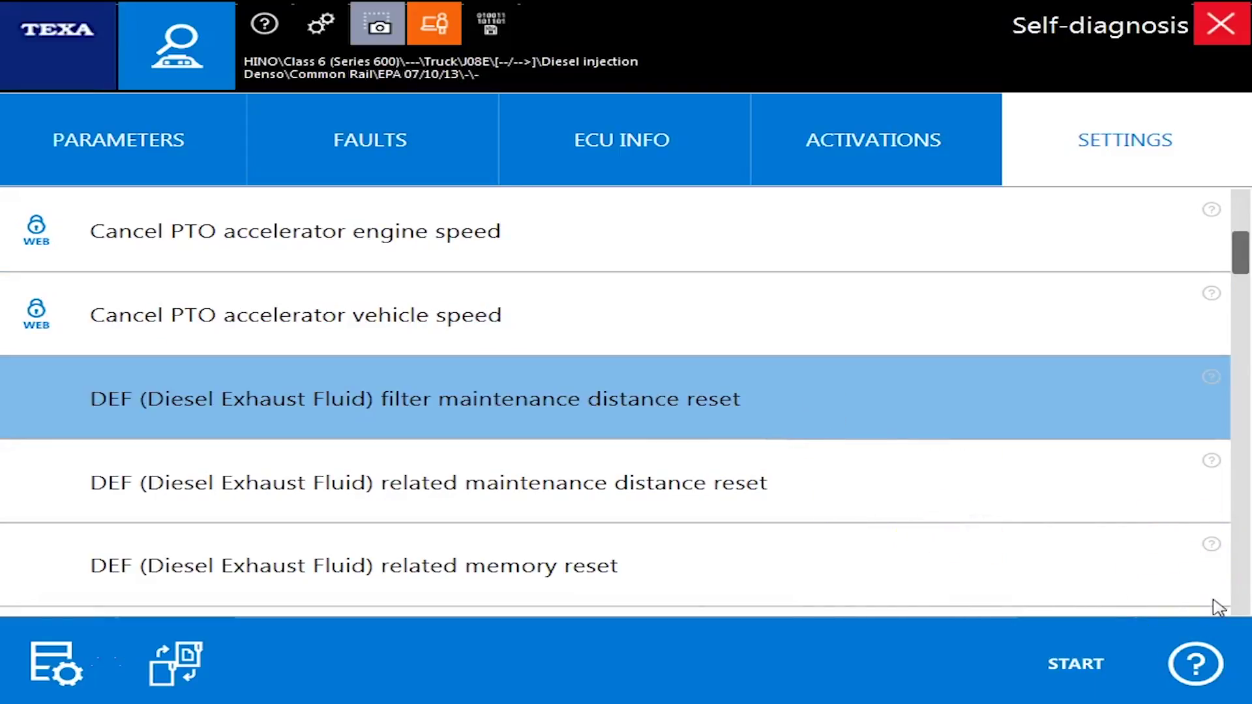
{"action": "left_click", "coordinate": [1242, 585]}
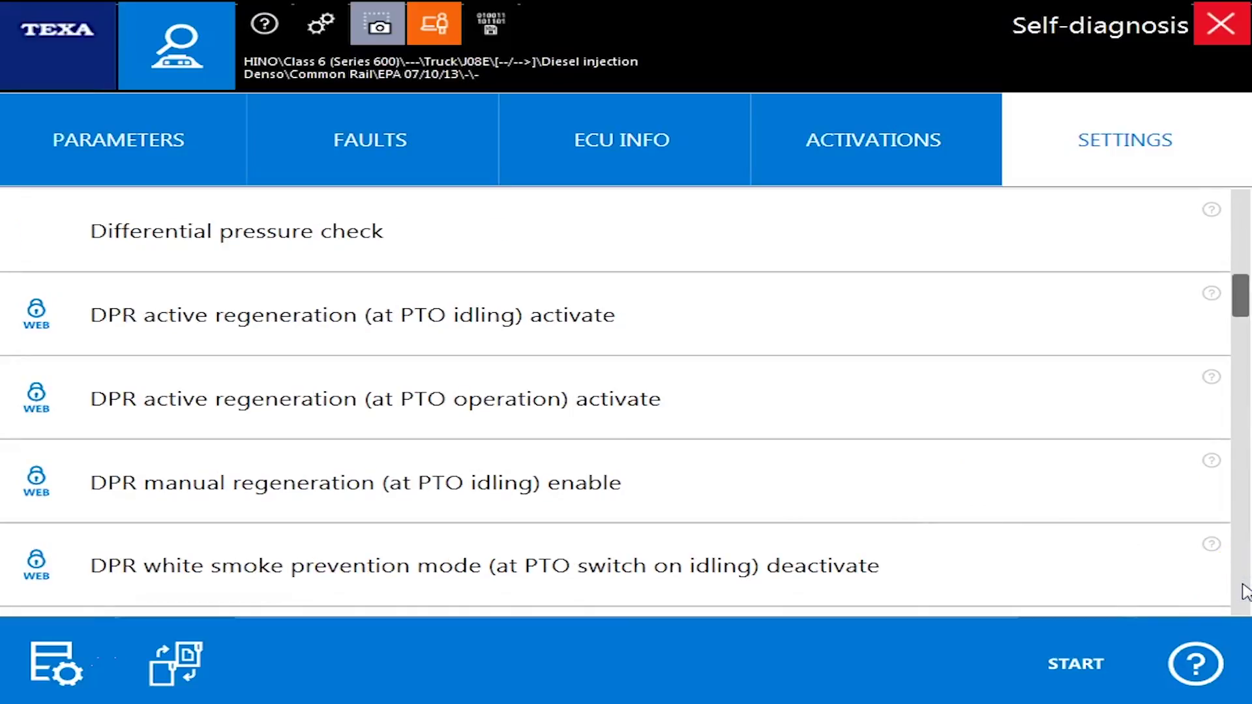
{"action": "left_click", "coordinate": [1243, 588]}
{"action": "left_click", "coordinate": [843, 405]}
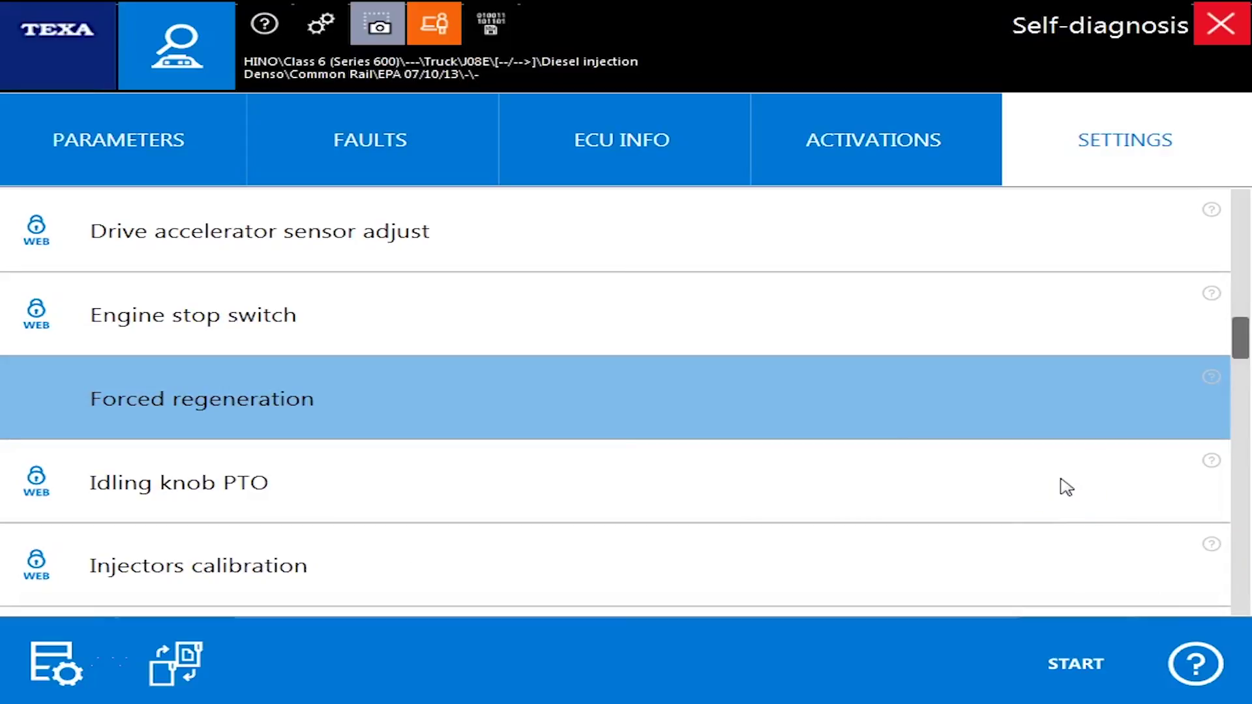
{"action": "left_click", "coordinate": [958, 557]}
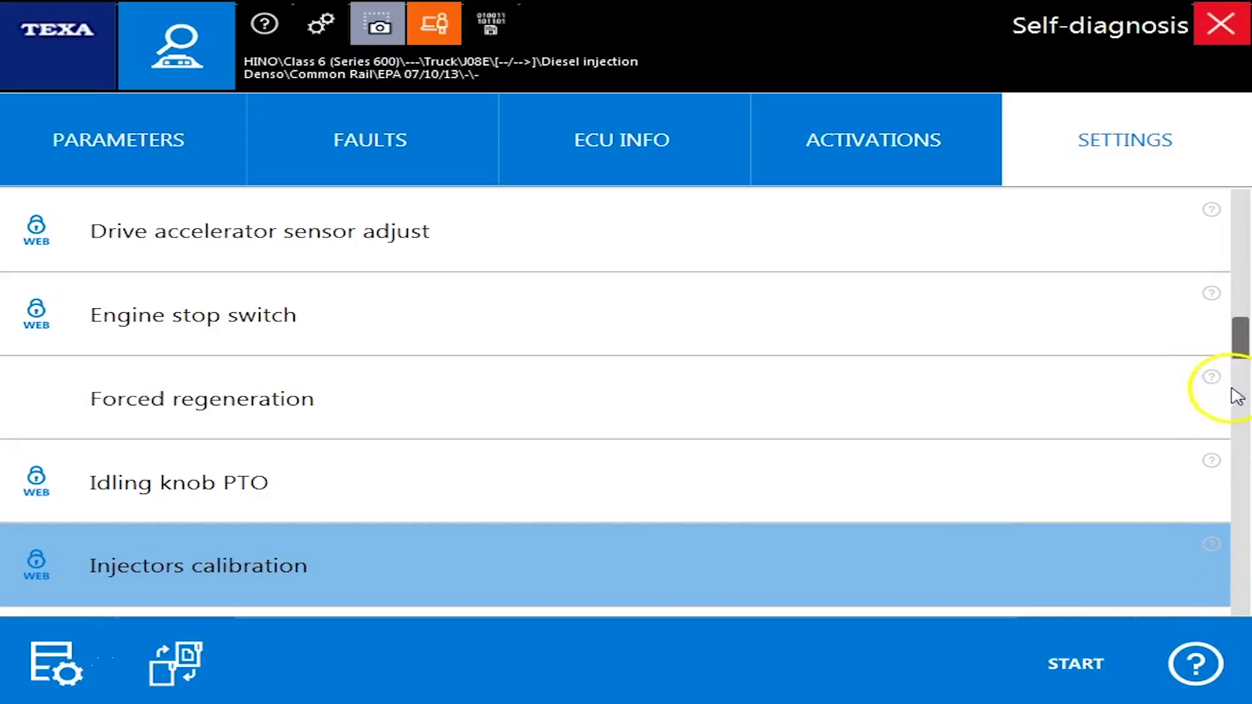
Scroll to the end of the settings, past Reset all DPR status, and request ending communication
{"action": "left_click", "coordinate": [1243, 416]}
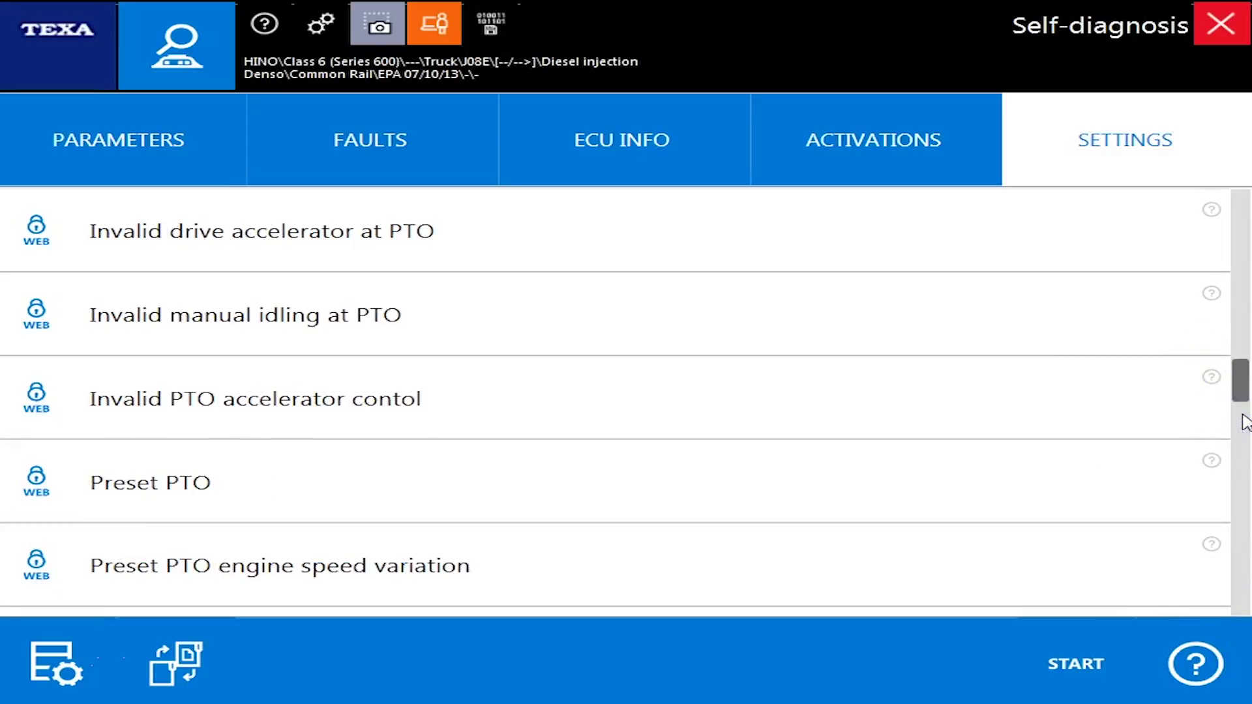
{"action": "left_click_drag", "start_coordinate": [1244, 392], "coordinate": [1239, 580]}
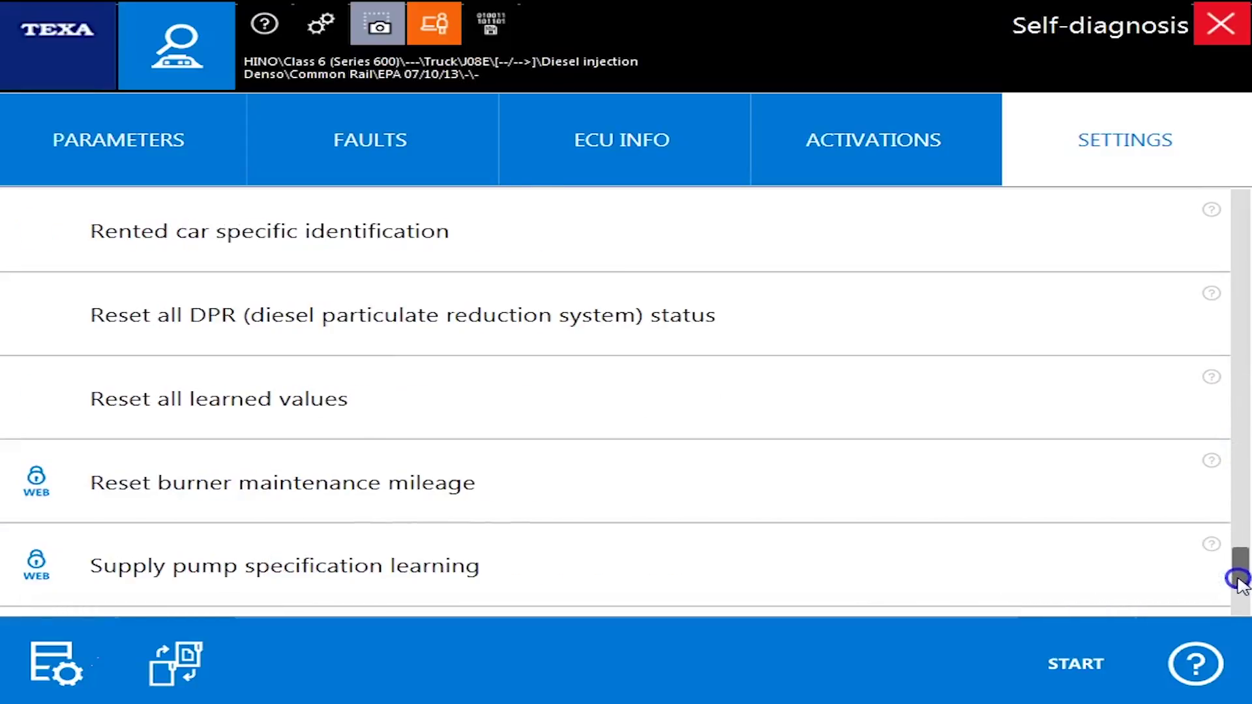
{"action": "left_click", "coordinate": [638, 315]}
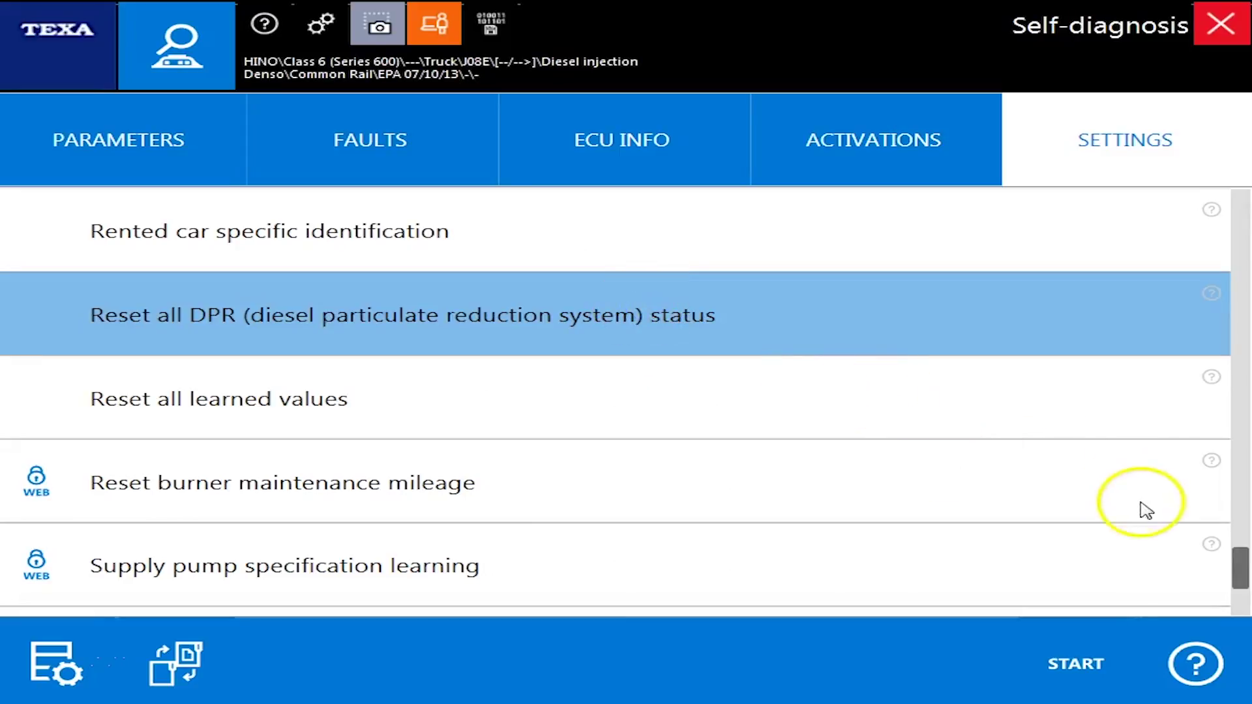
{"action": "left_click_drag", "start_coordinate": [1238, 574], "coordinate": [1241, 608]}
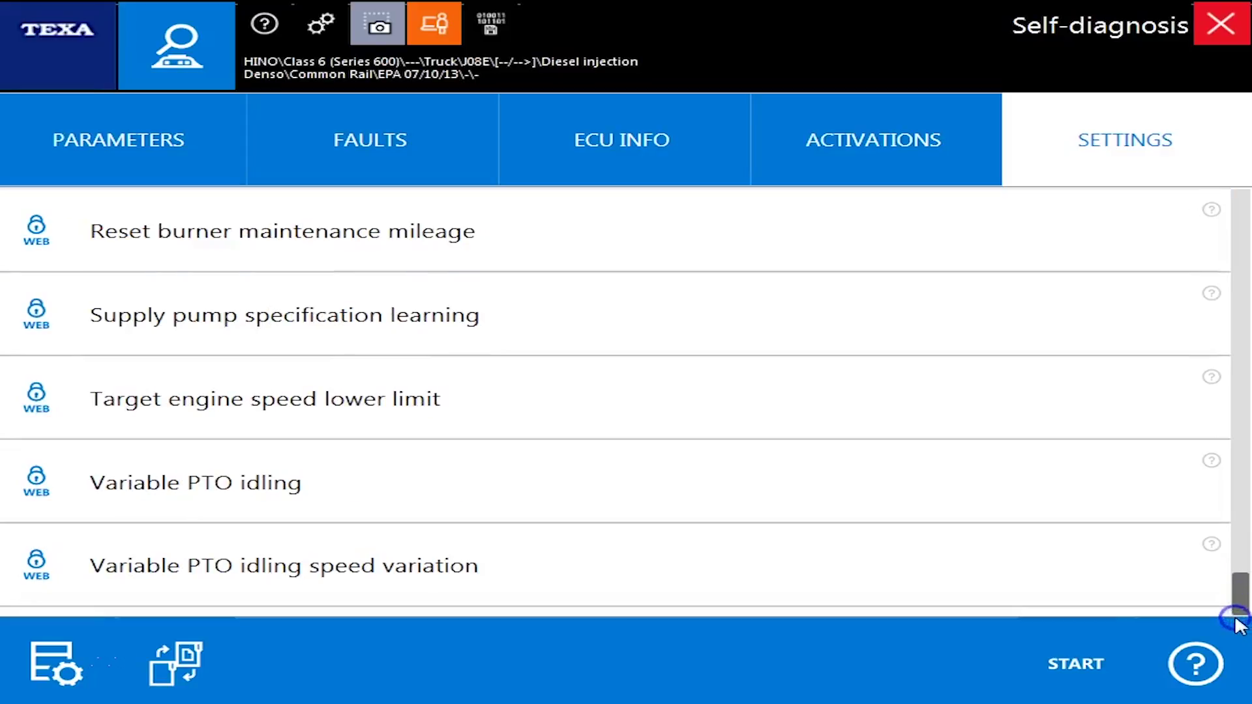
{"action": "left_click", "coordinate": [1197, 28]}
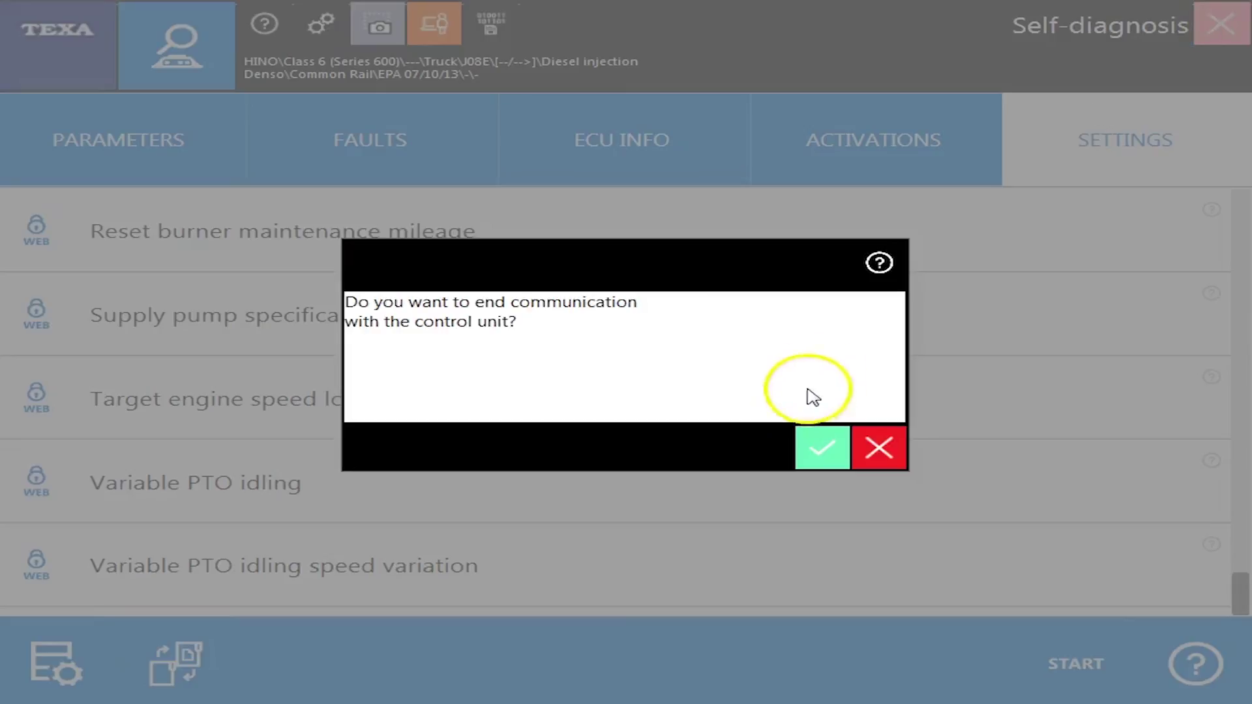
Close the engine session, then start Self-diagnosis on the DPF SCR Burner Control Unit
{"action": "left_click", "coordinate": [806, 434]}
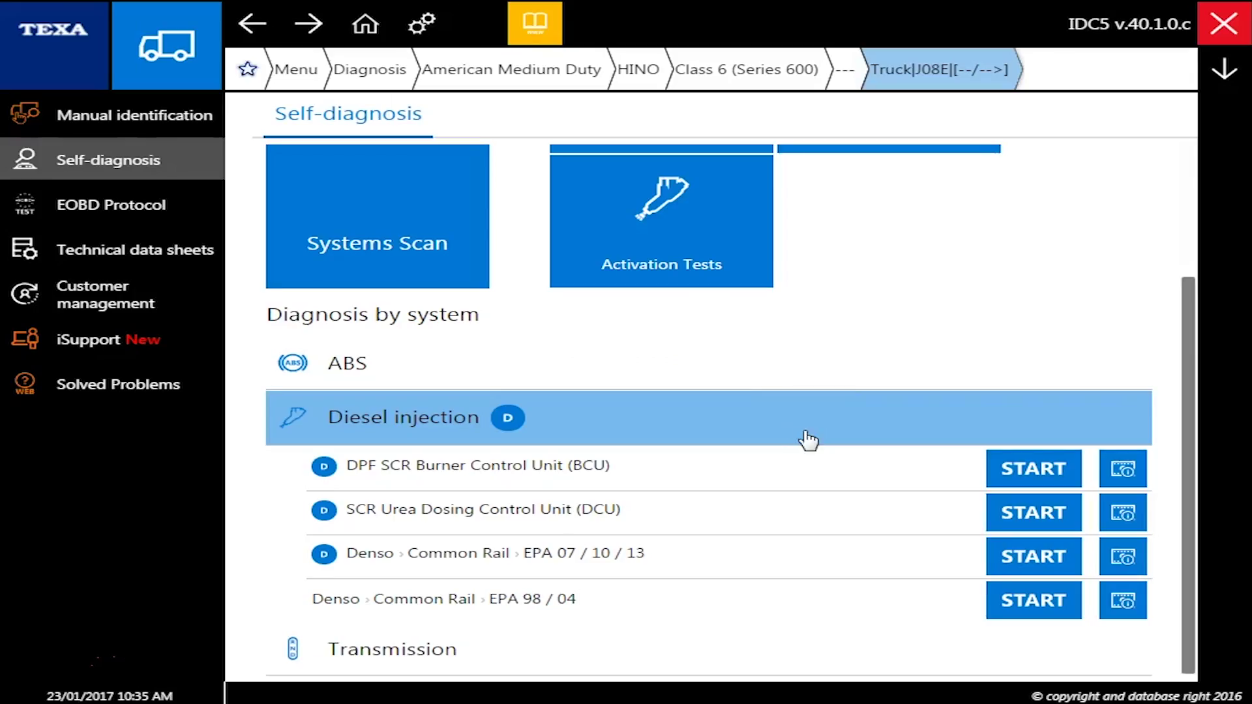
{"action": "left_click", "coordinate": [566, 558]}
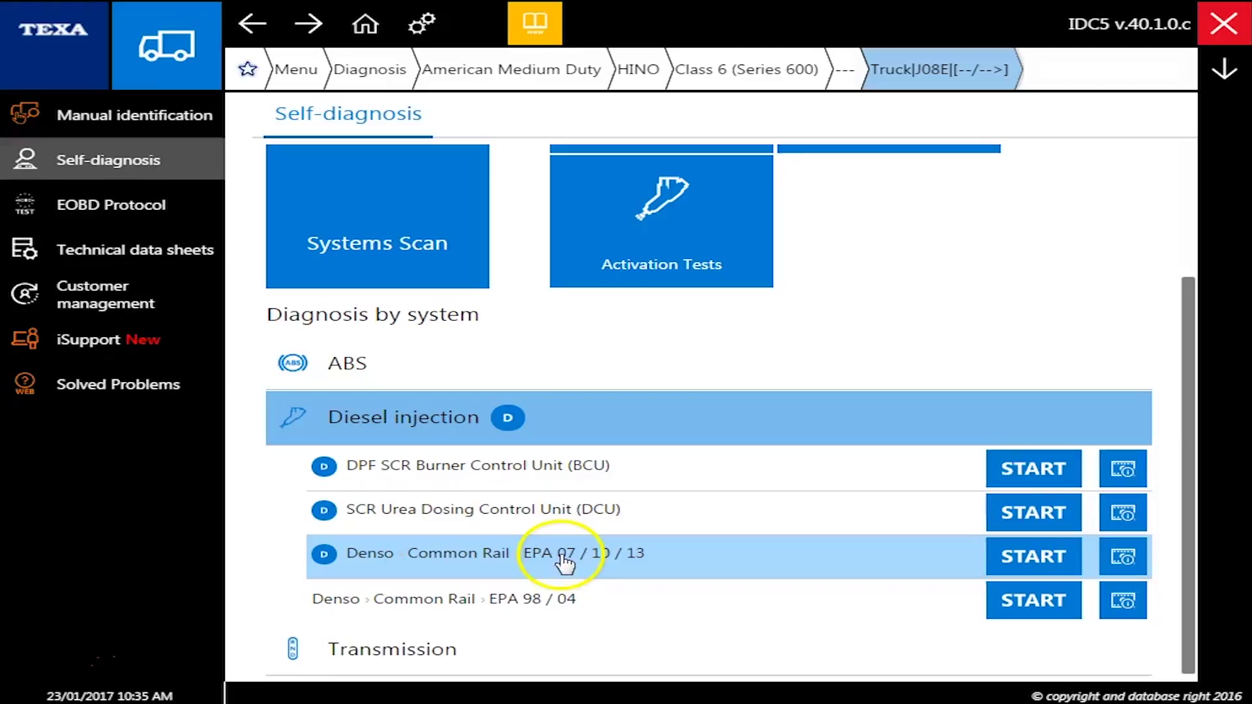
{"action": "left_click", "coordinate": [527, 520]}
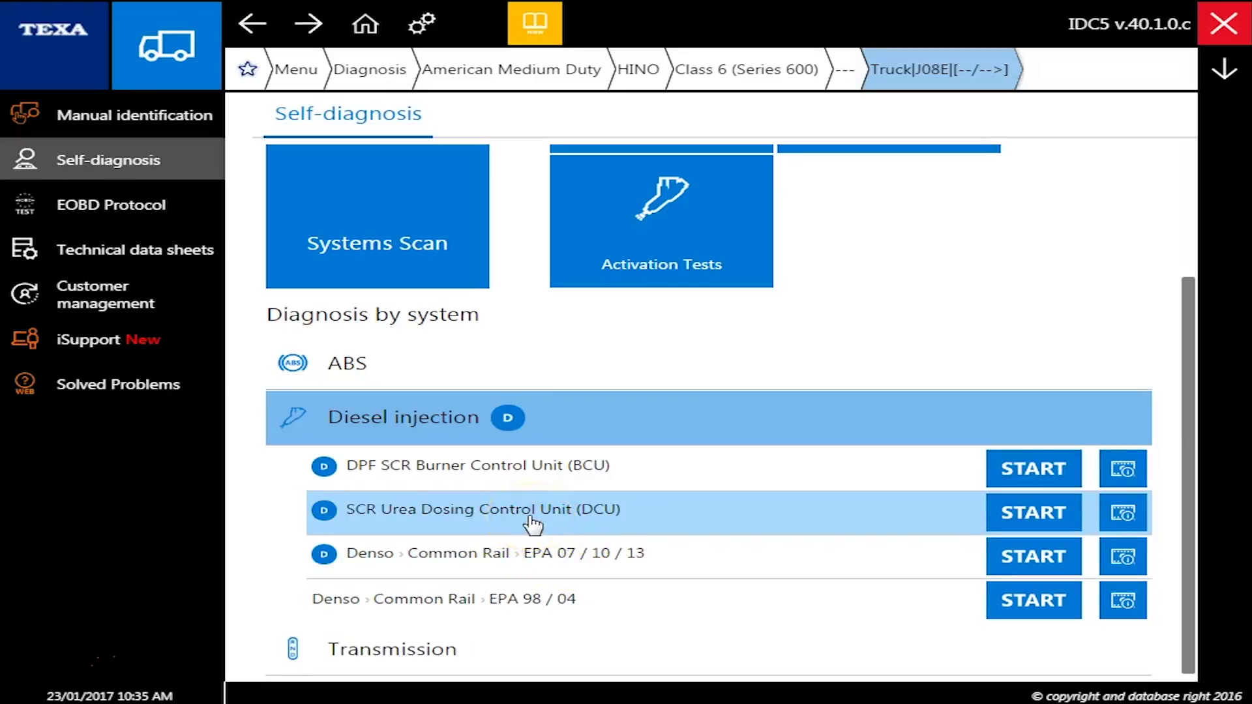
{"action": "left_click", "coordinate": [526, 471]}
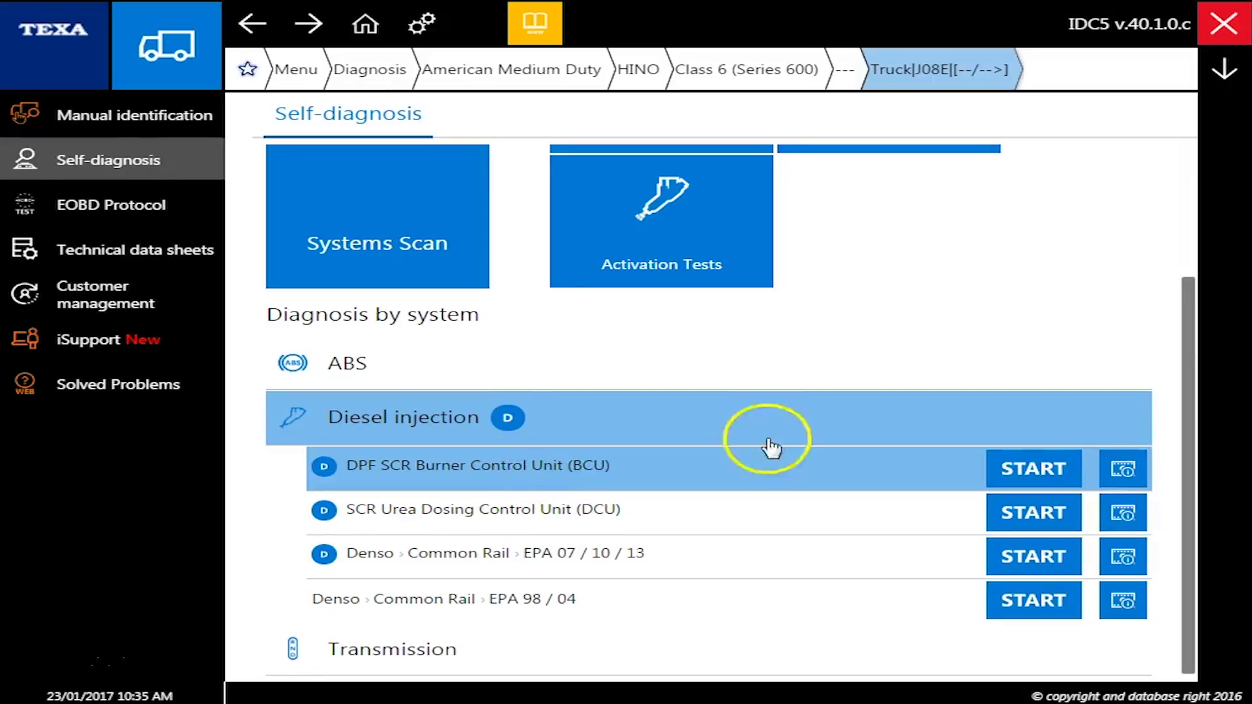
{"action": "left_click", "coordinate": [1005, 468]}
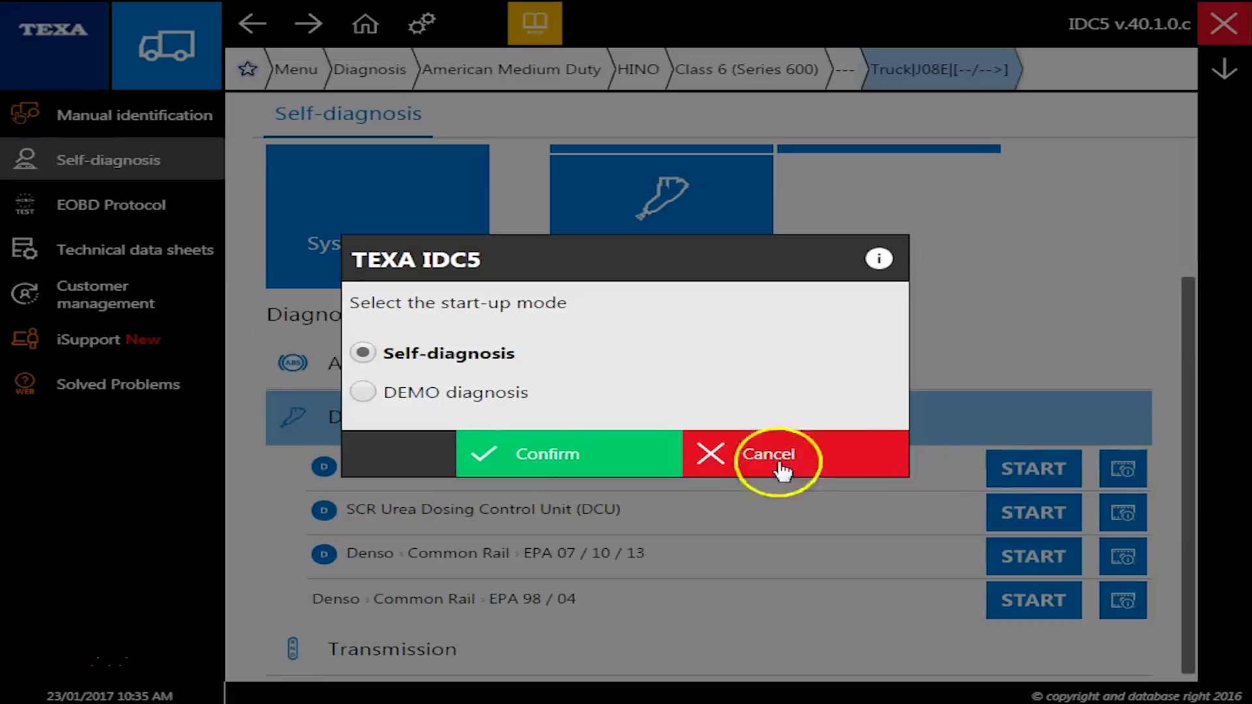
{"action": "left_click", "coordinate": [503, 453]}
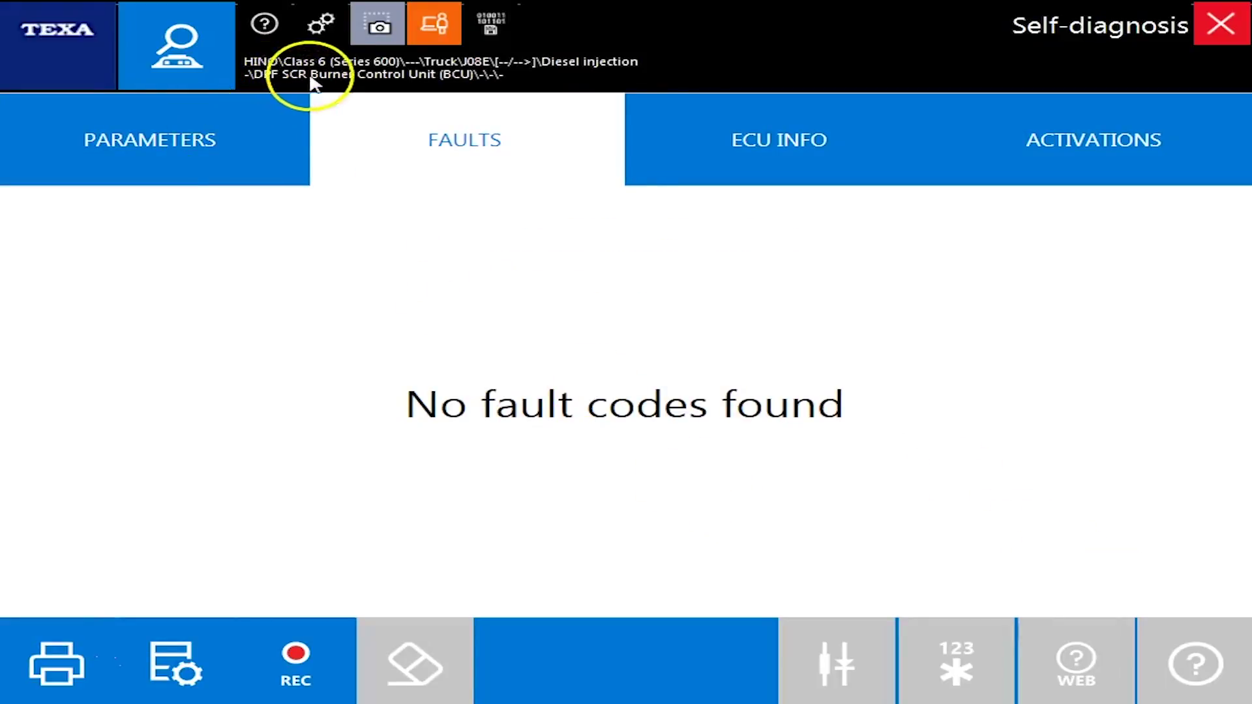
Check the BCU's Parameters, ECU Info and Activations tabs, then end communication with it
{"action": "left_click", "coordinate": [234, 134]}
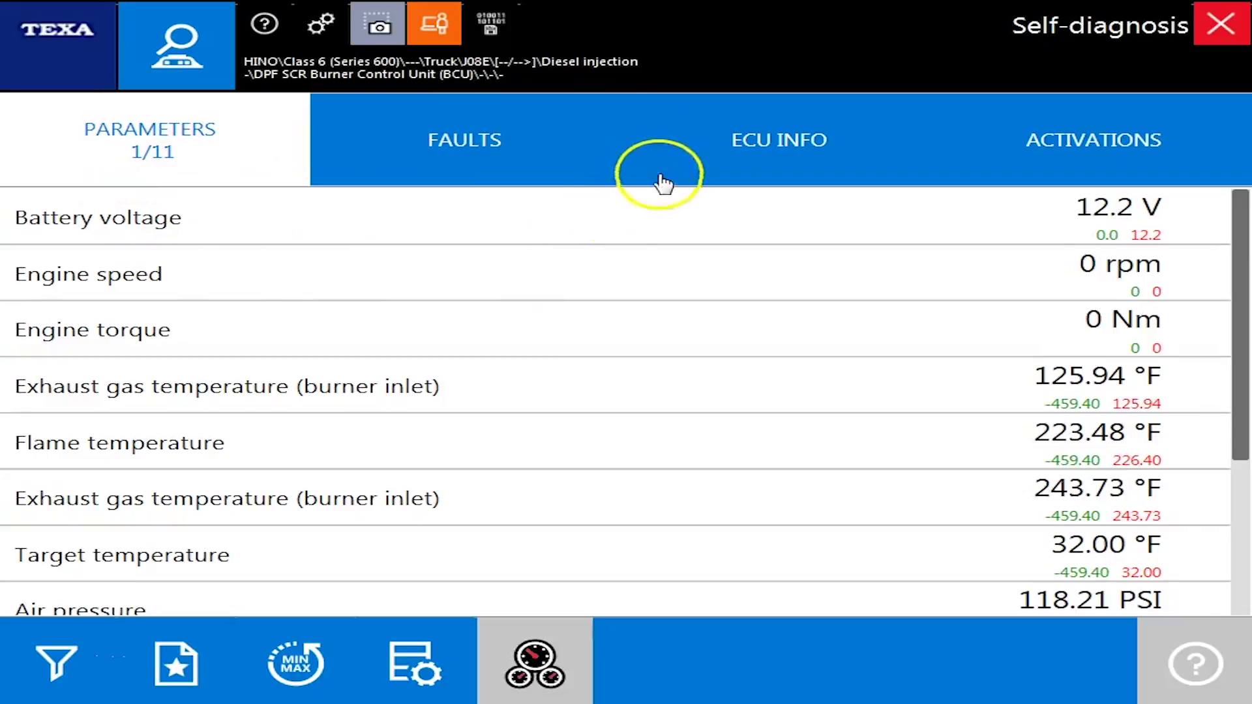
{"action": "left_click", "coordinate": [752, 150]}
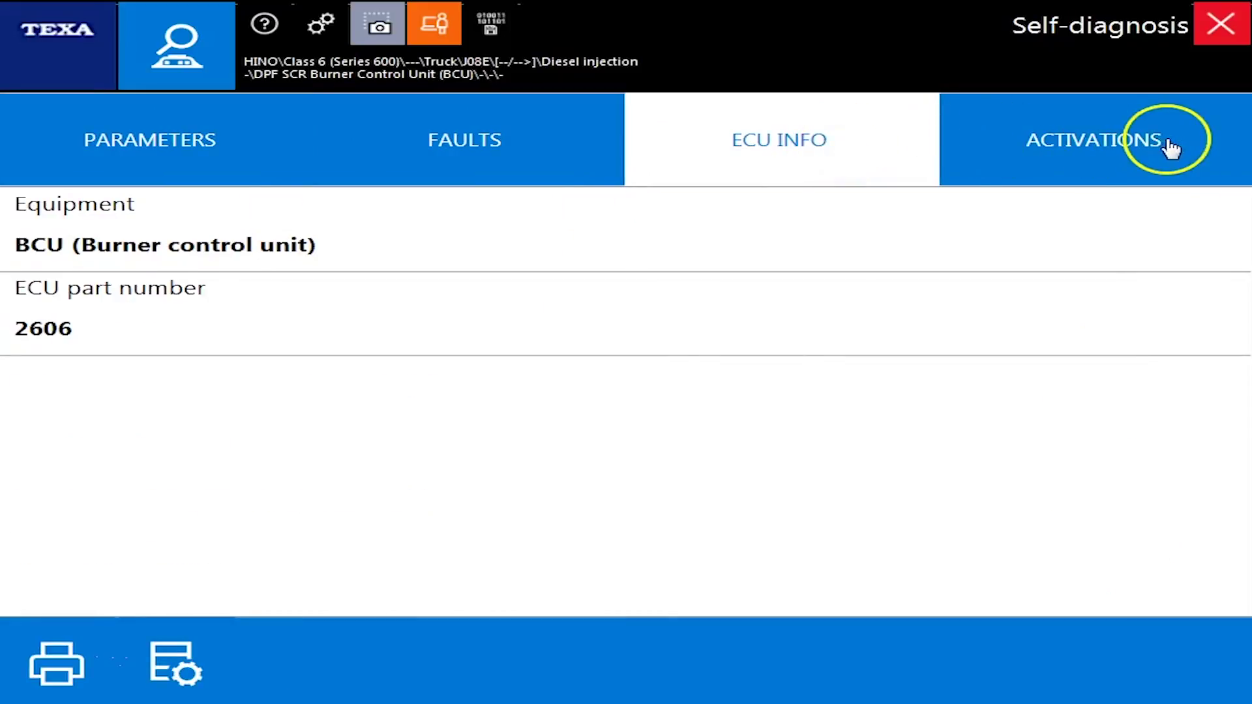
{"action": "left_click", "coordinate": [1147, 142]}
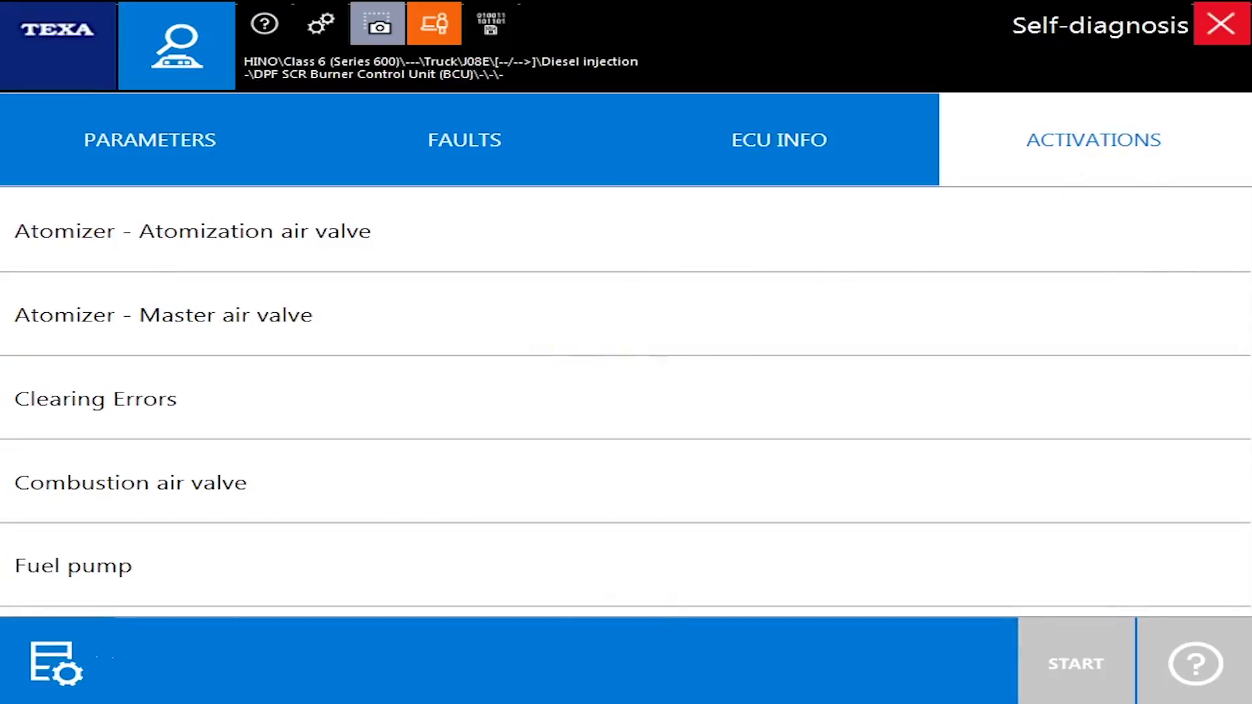
{"action": "left_click", "coordinate": [1221, 23]}
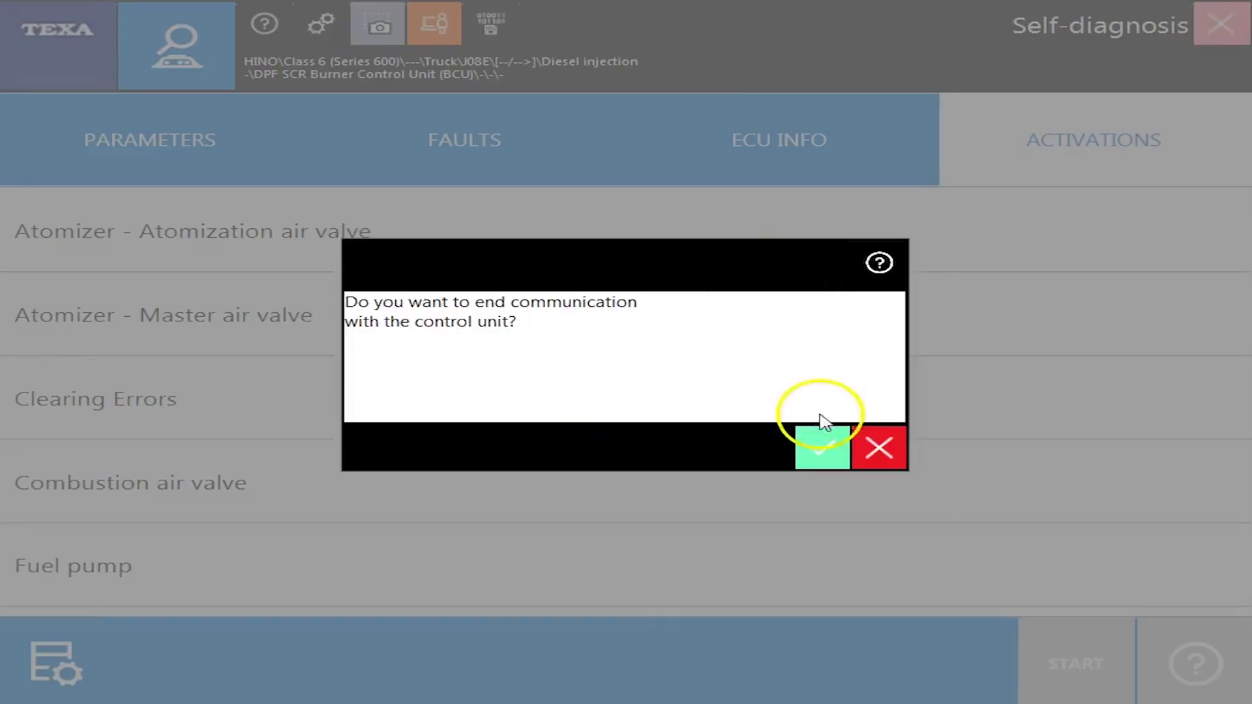
{"action": "left_click", "coordinate": [819, 447]}
Leave the BCU and start self-diagnosis on the SCR Urea Dosing Control Unit (DCU), showing its 24 live parameters
{"action": "left_click", "coordinate": [238, 453]}
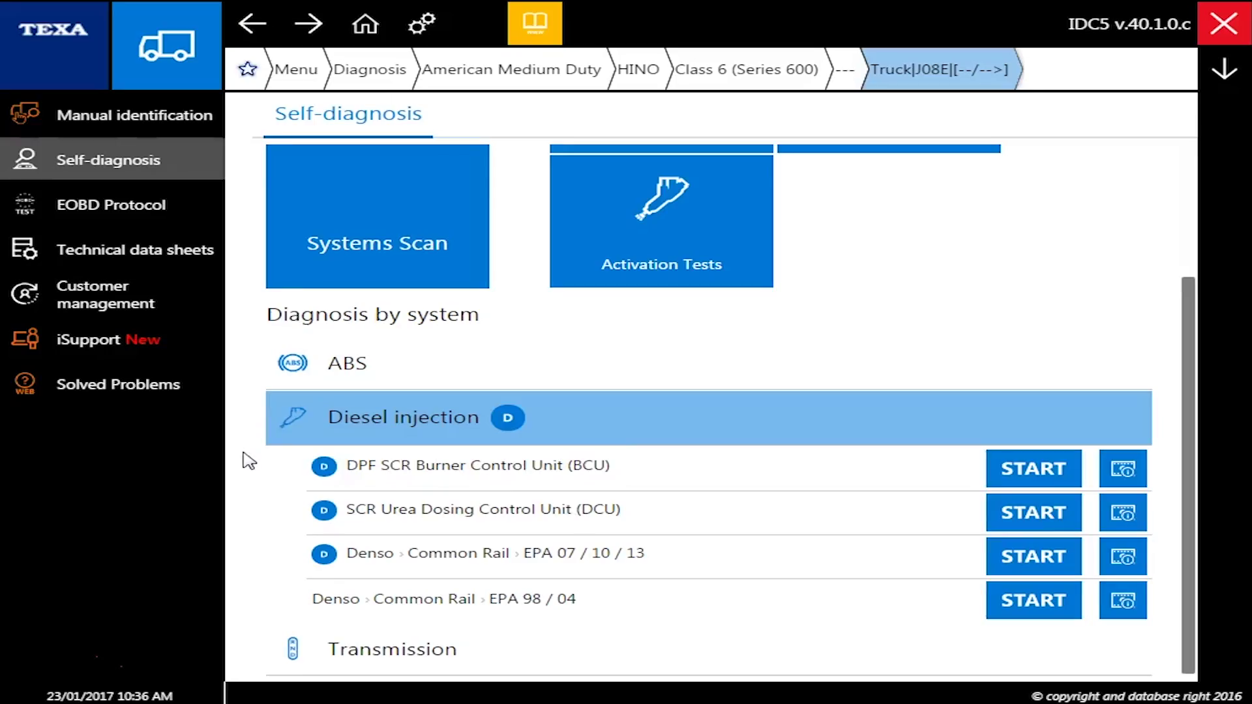
{"action": "left_click", "coordinate": [578, 526]}
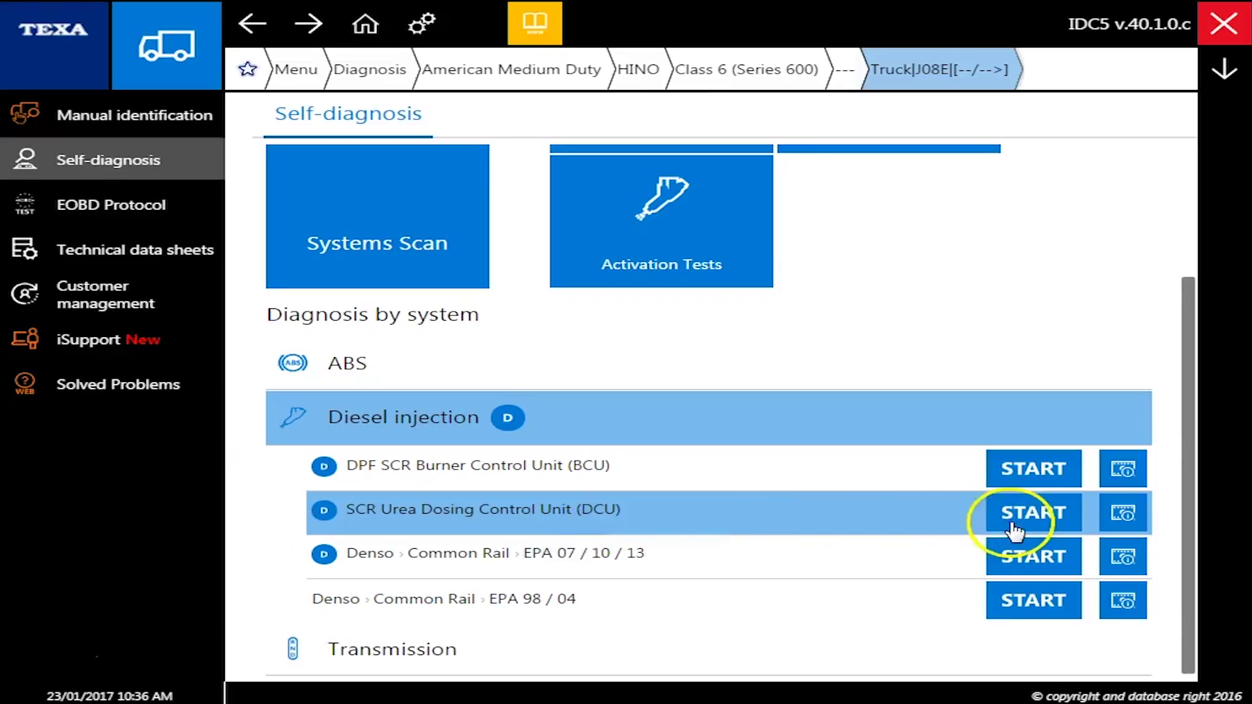
{"action": "left_click", "coordinate": [1004, 516]}
{"action": "left_click", "coordinate": [625, 478]}
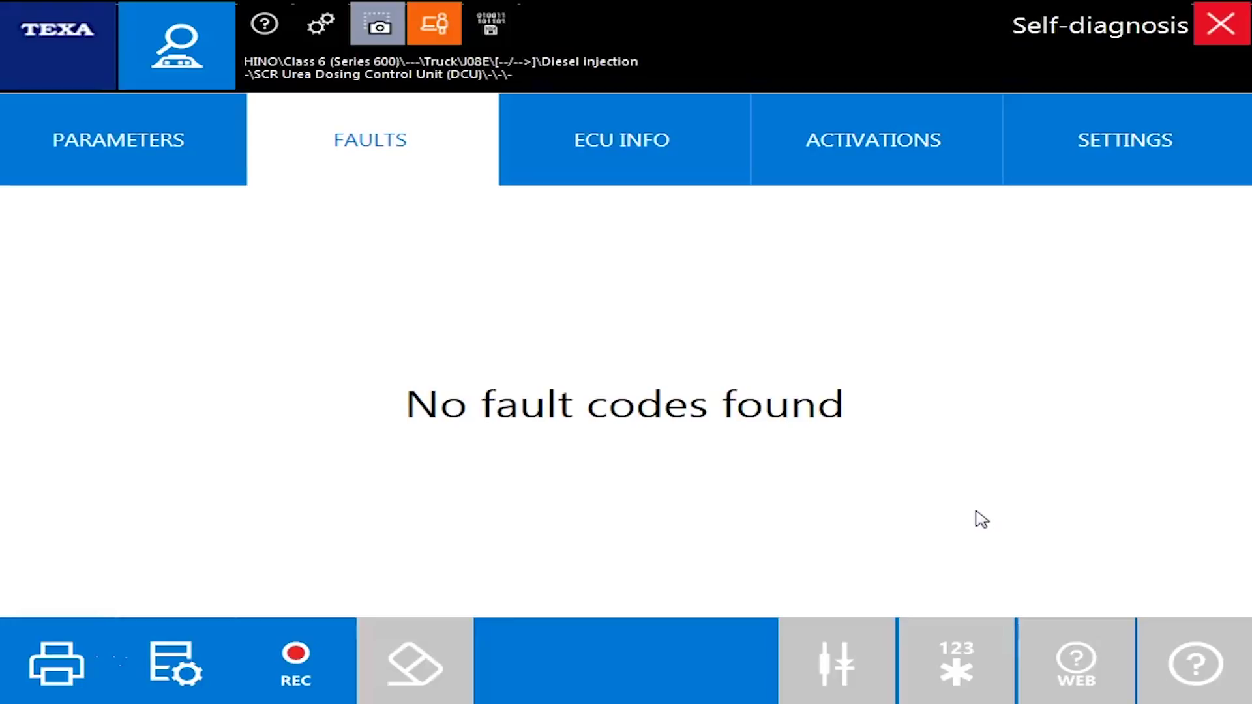
{"action": "left_click", "coordinate": [134, 130]}
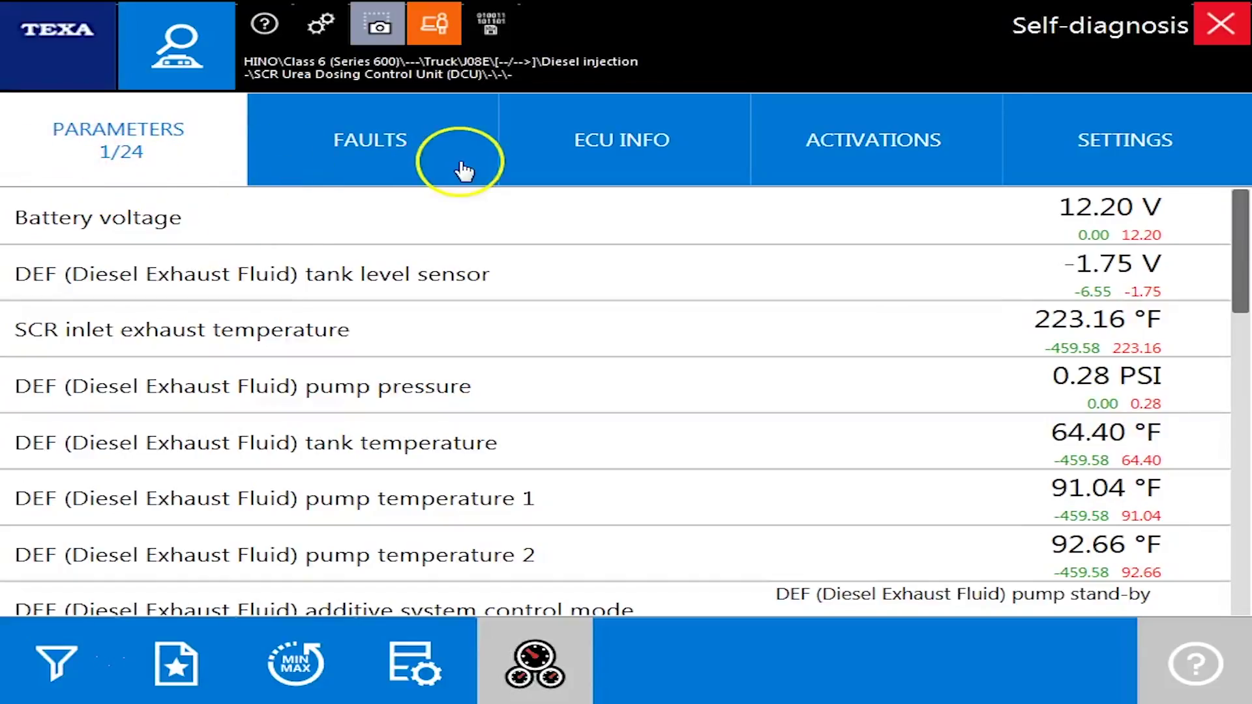
Review the DCU's activations and DEF reset settings, then request to end communication
{"action": "left_click", "coordinate": [982, 139]}
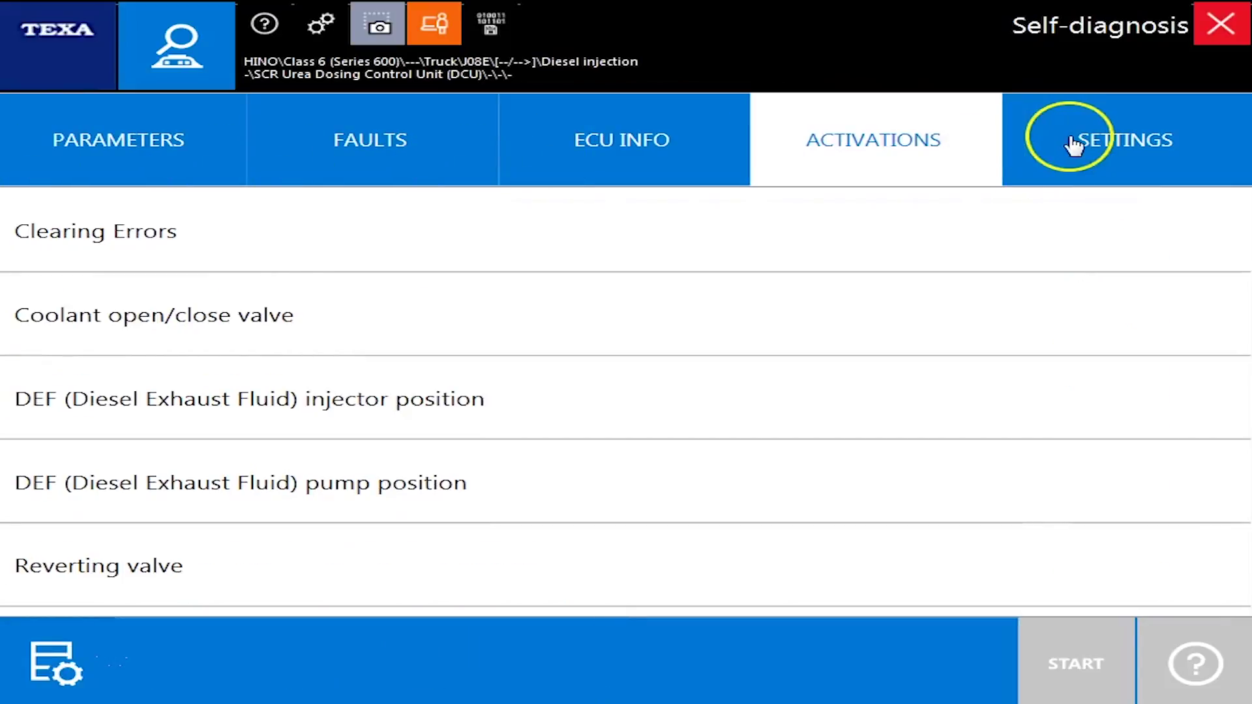
{"action": "left_click", "coordinate": [1164, 155]}
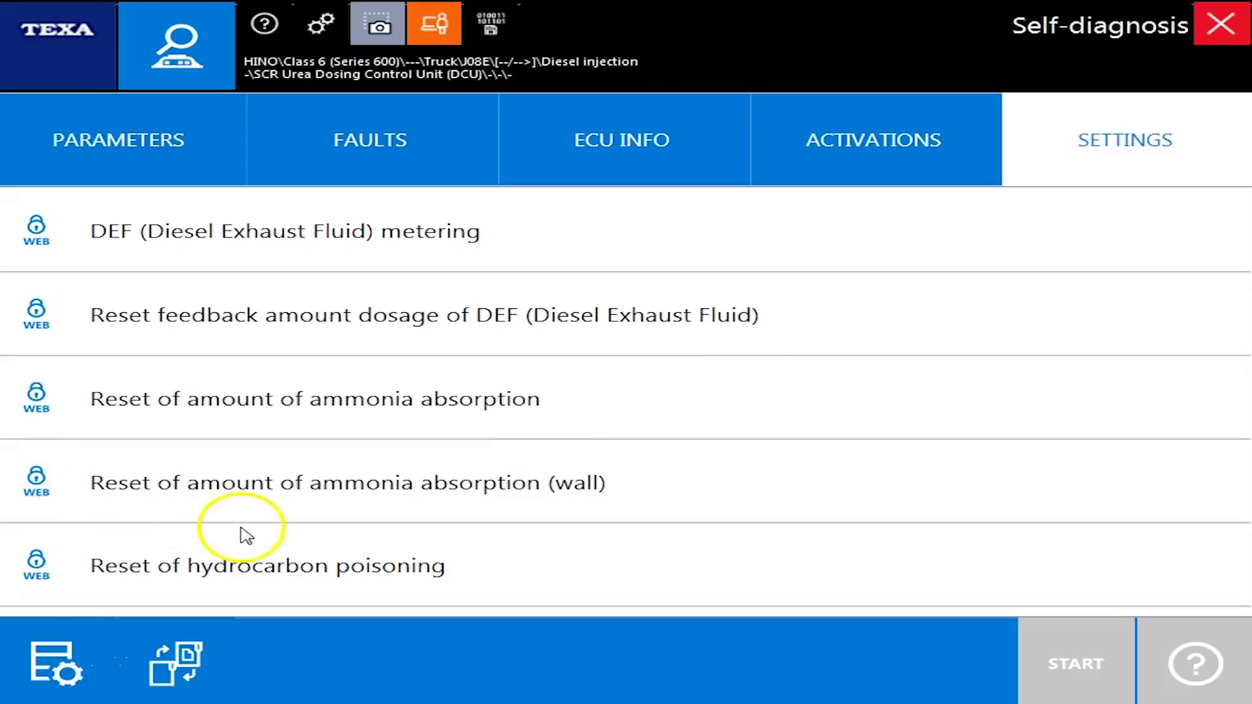
{"action": "left_click", "coordinate": [1221, 25]}
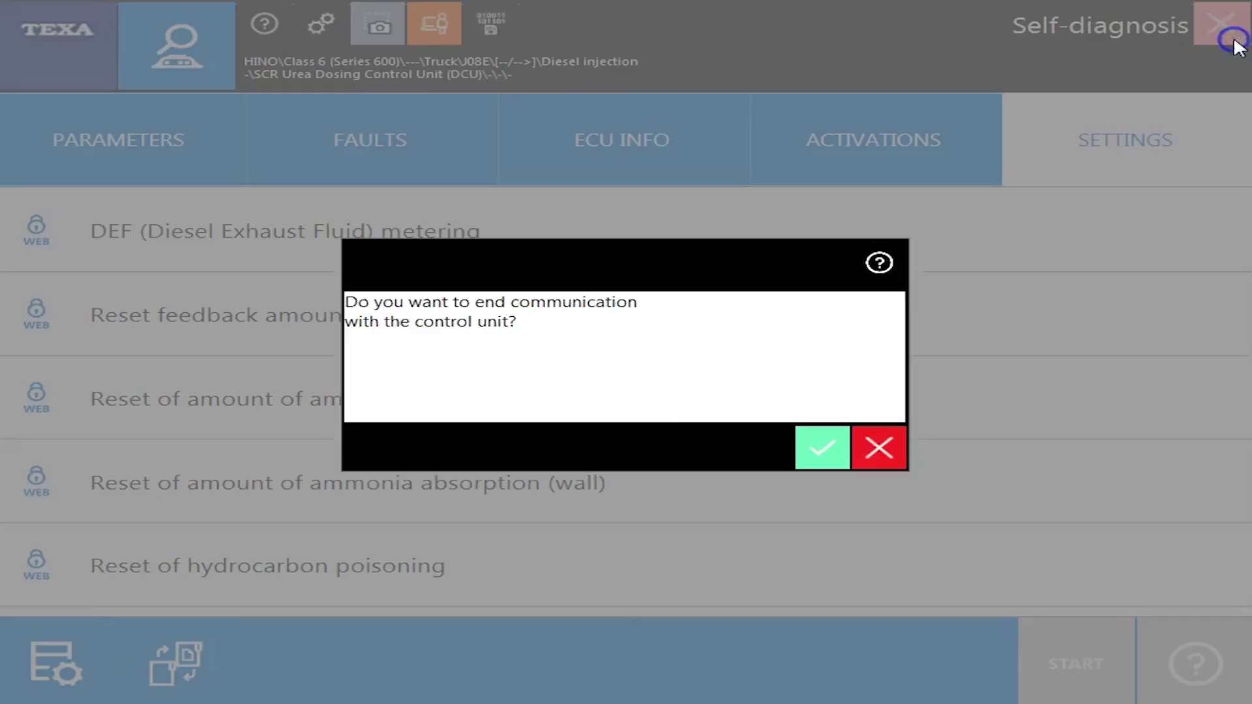
Confirm ending communication with the urea dosing unit
{"action": "left_click", "coordinate": [815, 450]}
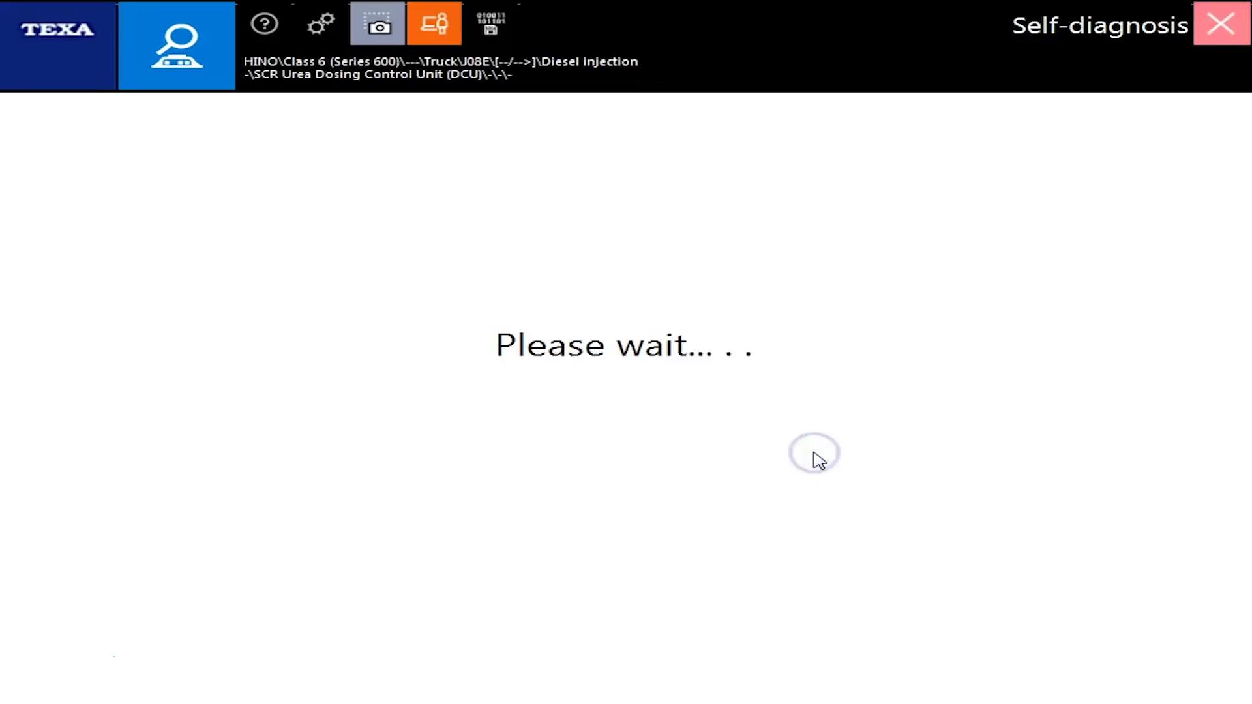